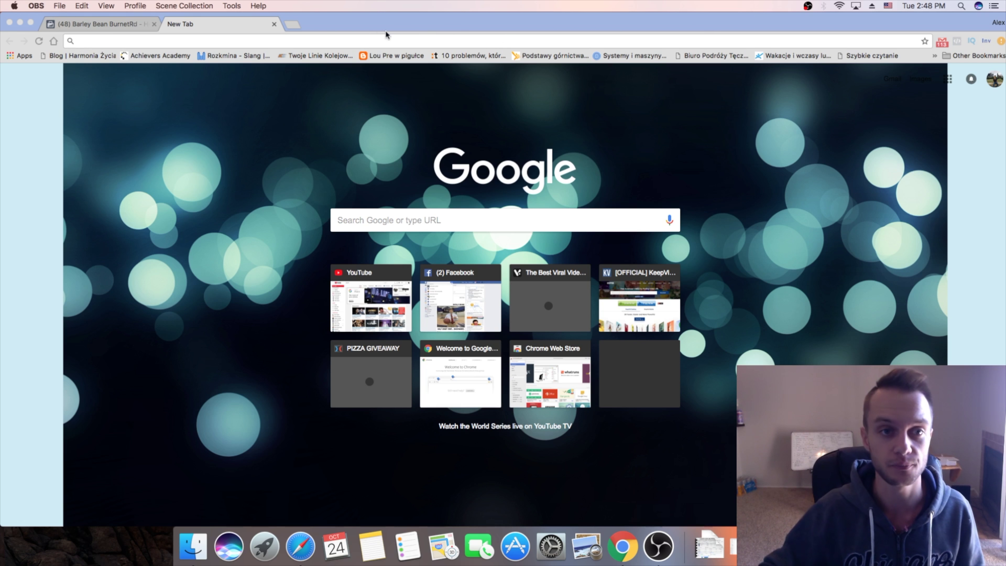
- Go to the website viralvideos.com
left_click(370, 41)
type("viralvideos.com")
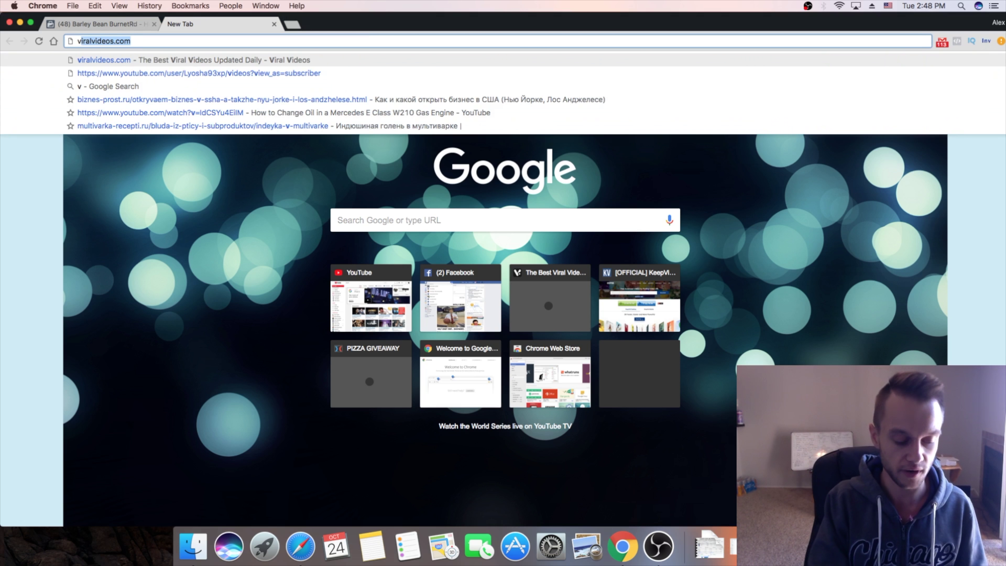
key("Return")
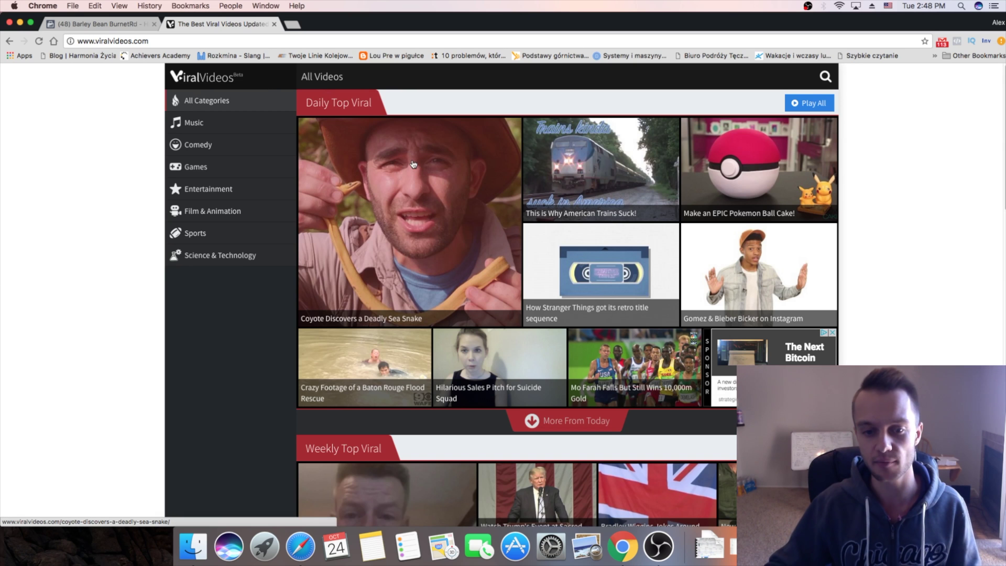
- Search the viral videos site for "restaurant"
left_click(827, 78)
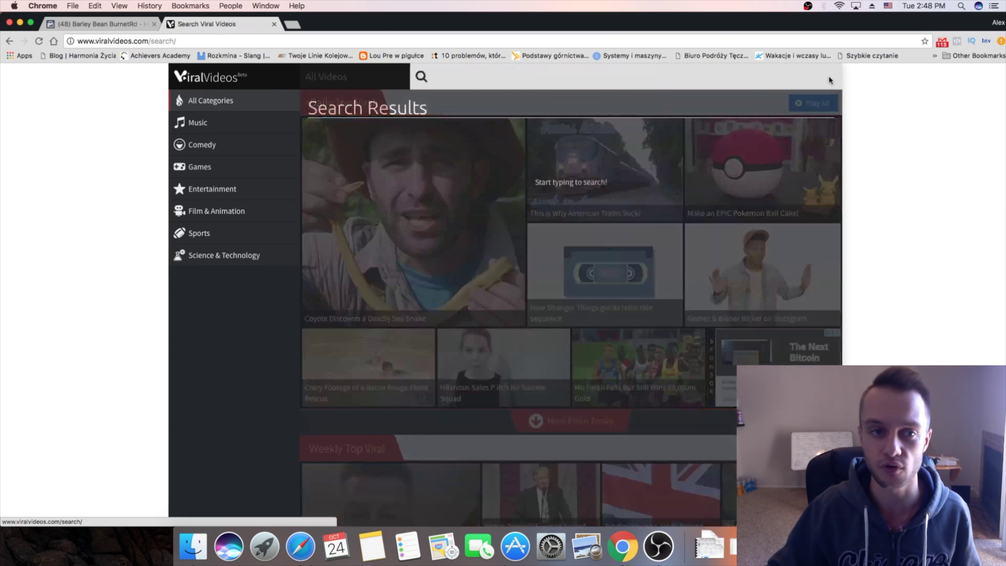
type("res")
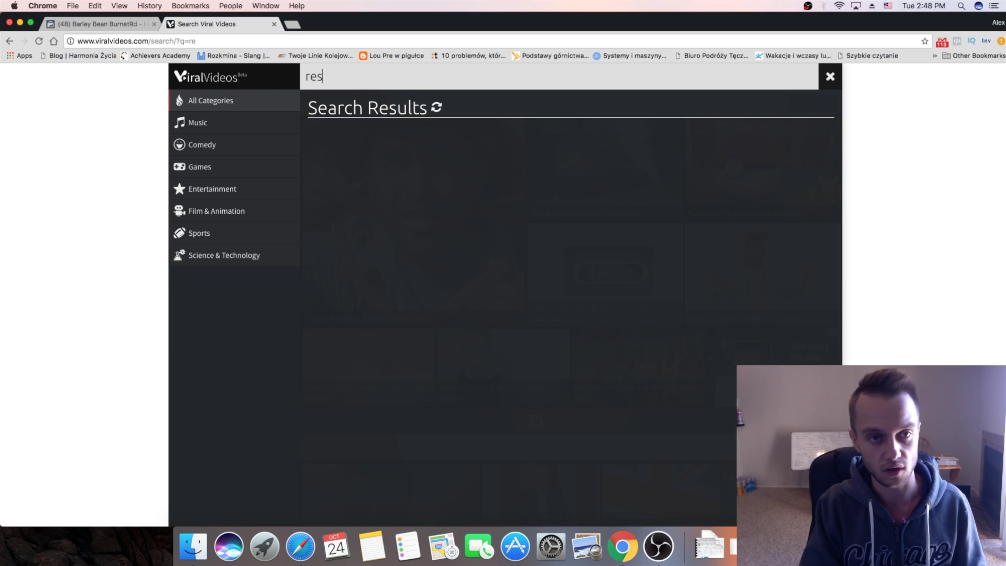
type("traunt")
key("BackSpace")
key("BackSpace")
type("urant")
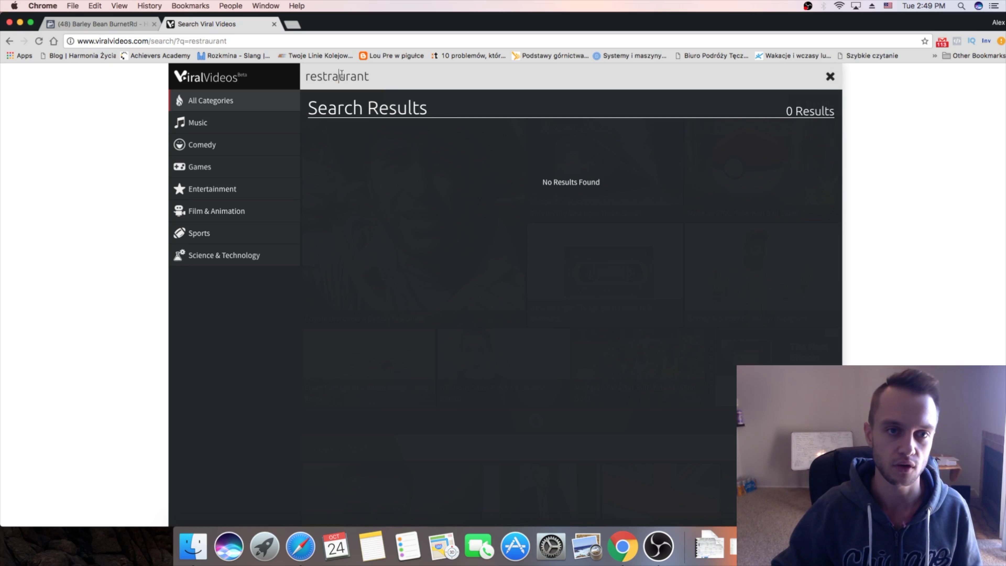
left_click(334, 76)
key("BackSpace")
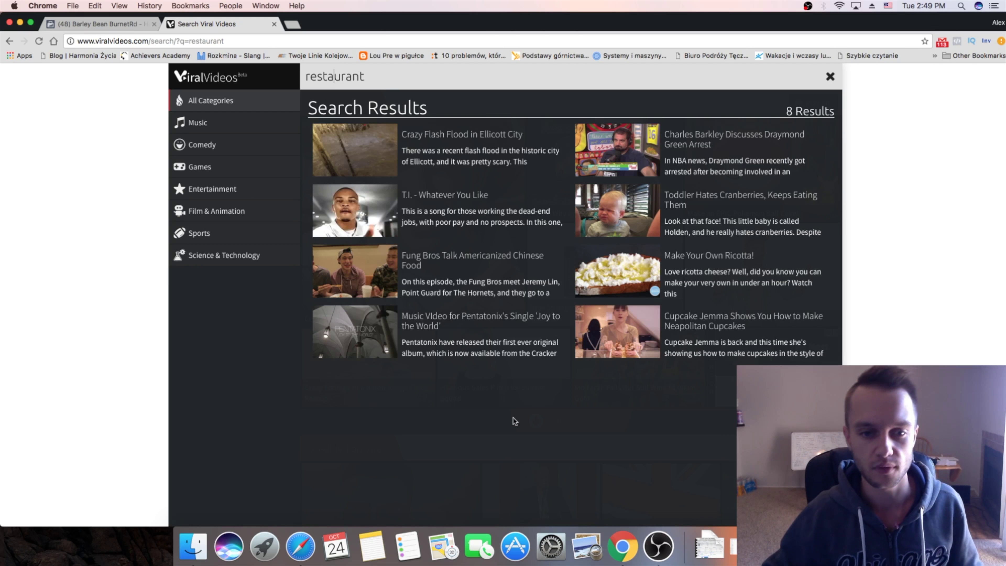
- Open the search result "Crazy Flash Flood in Ellicott City" and pause its video
left_click(459, 135)
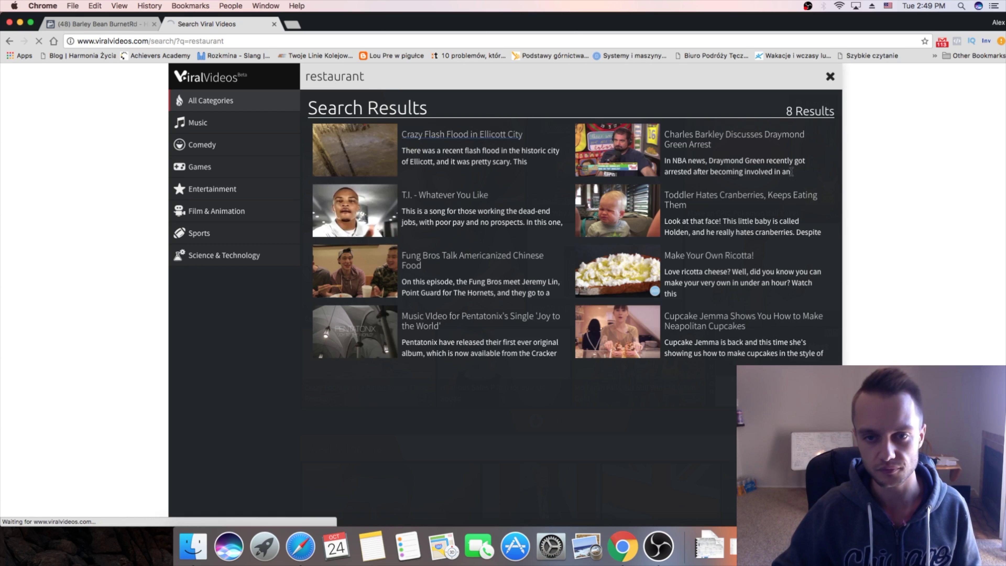
scroll(873, 197, "down", 1)
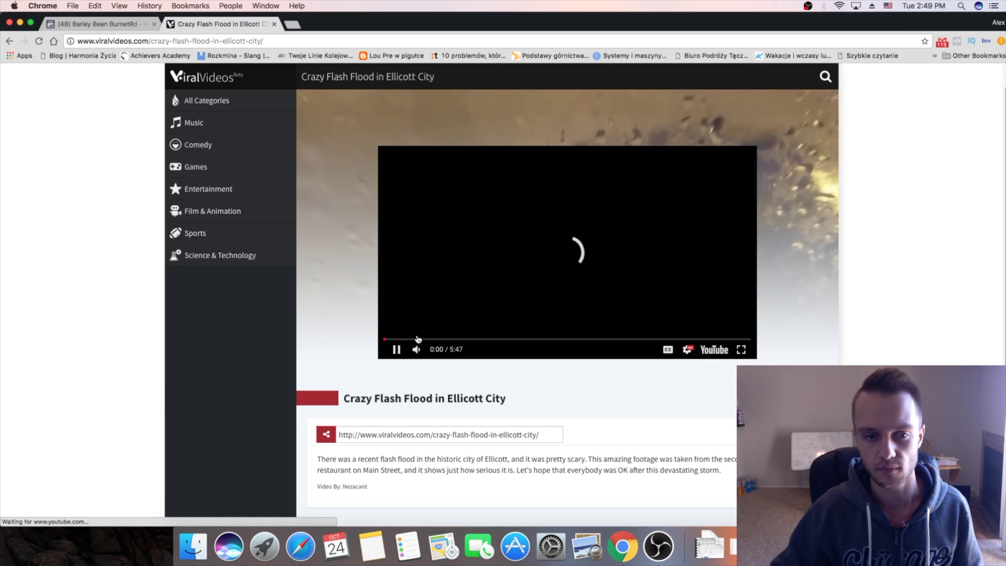
left_click(397, 349)
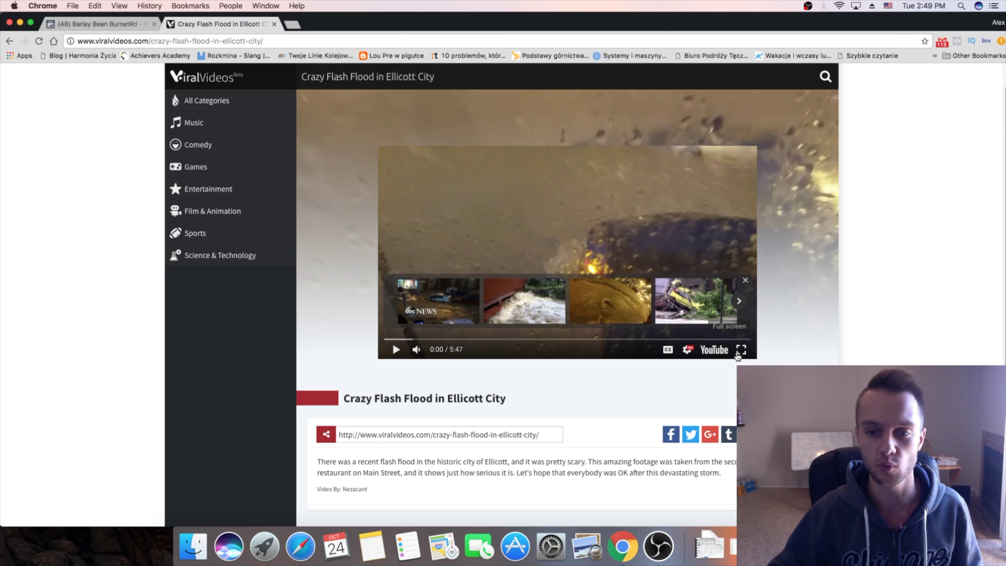
- Open the flash flood video on YouTube, pause it and copy its web address
left_click(715, 350)
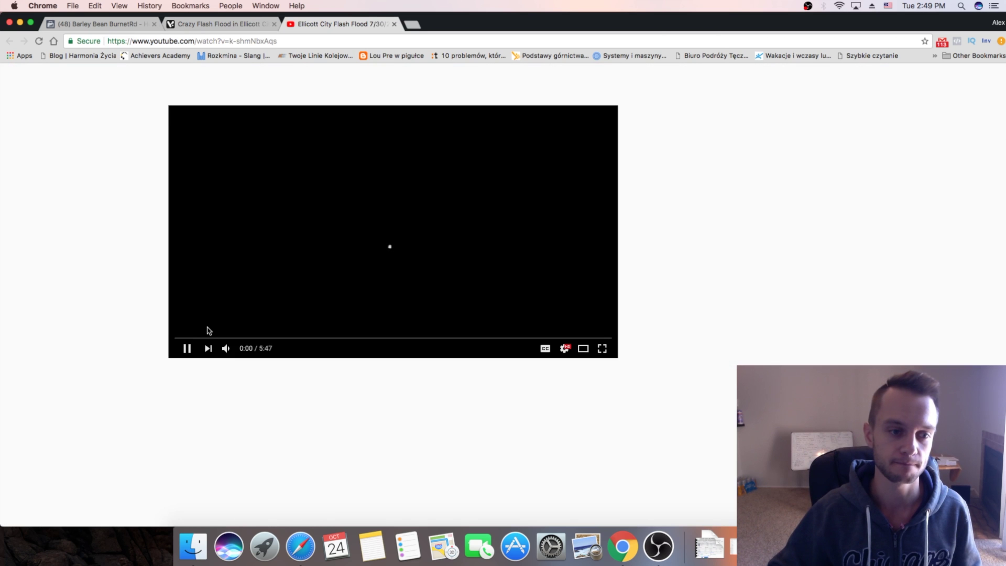
left_click(187, 349)
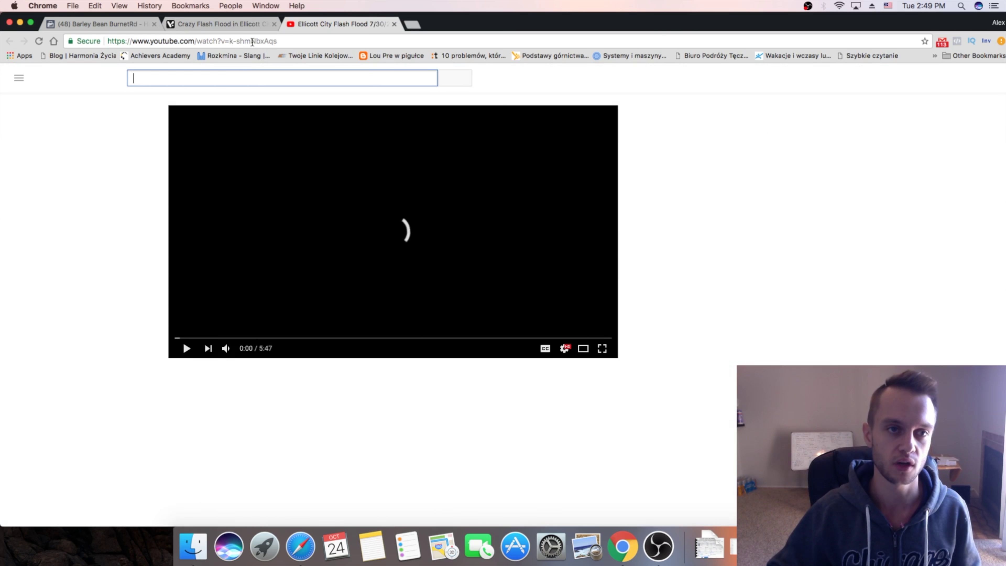
left_click(224, 44)
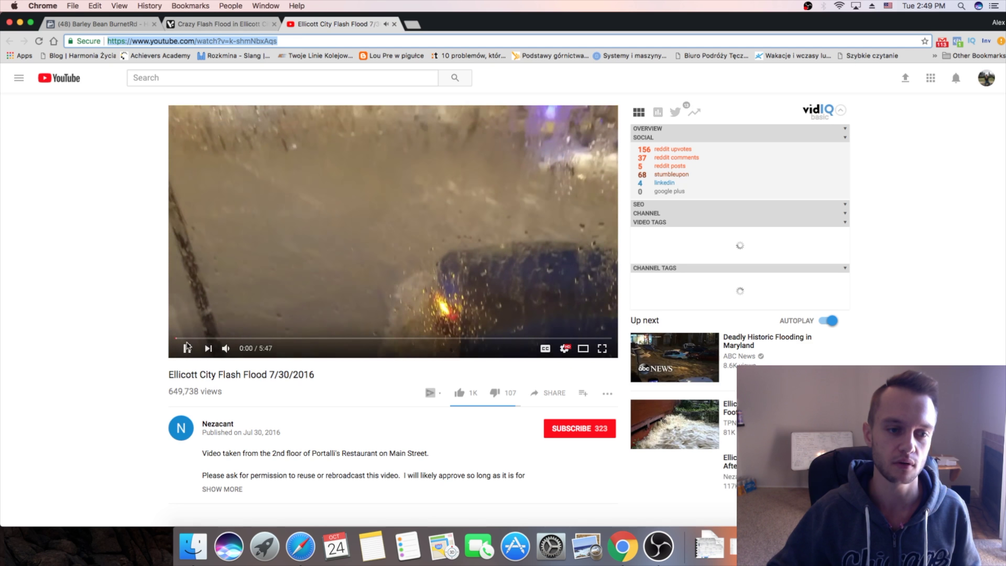
left_click(258, 41)
key("super+c")
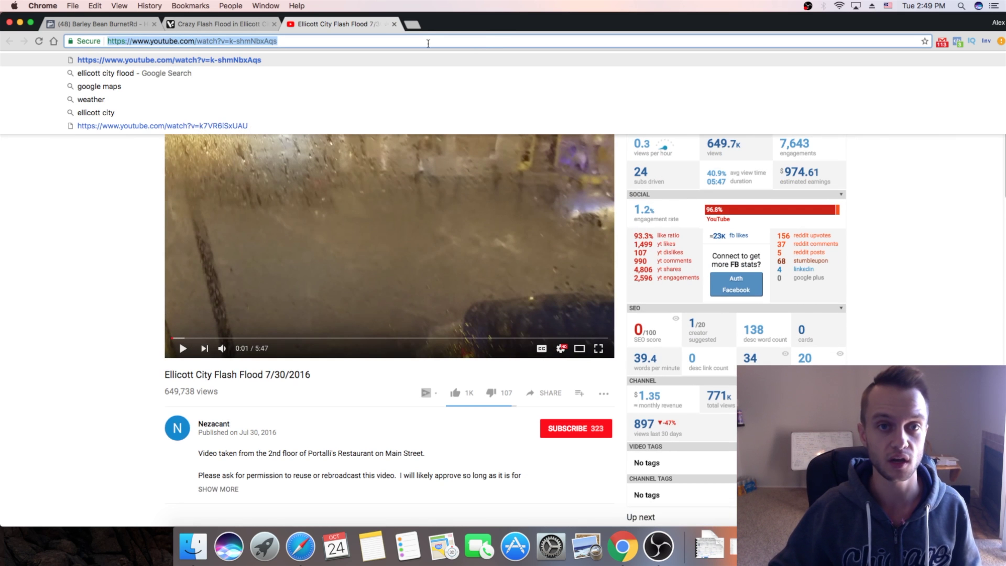
- Go to keepvid.com in a new tab and paste the copied YouTube link as the video to download
left_click(415, 25)
type("keepvid.com")
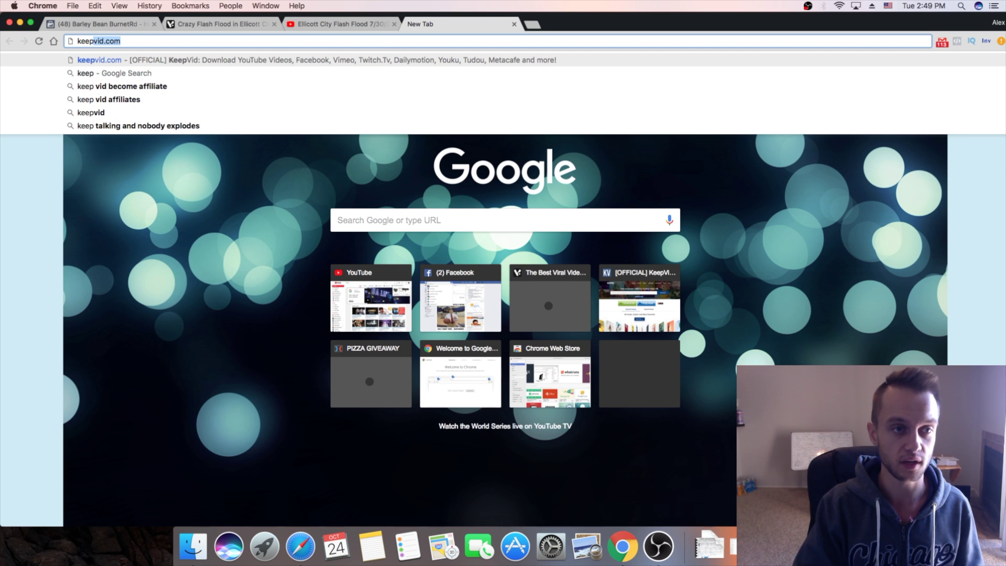
key("Return")
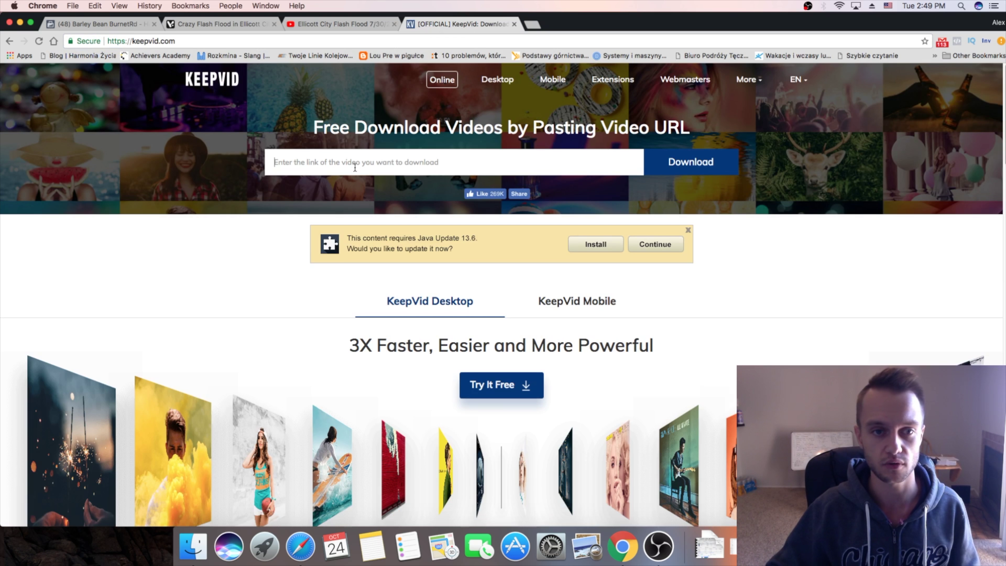
key("super+v")
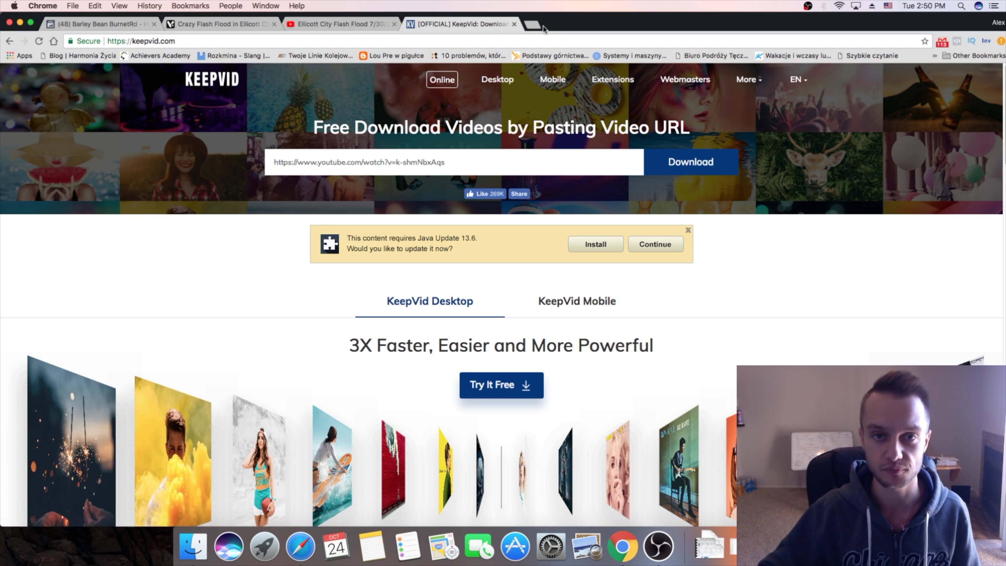
- Go to facebook.com in a new tab
left_click(535, 24)
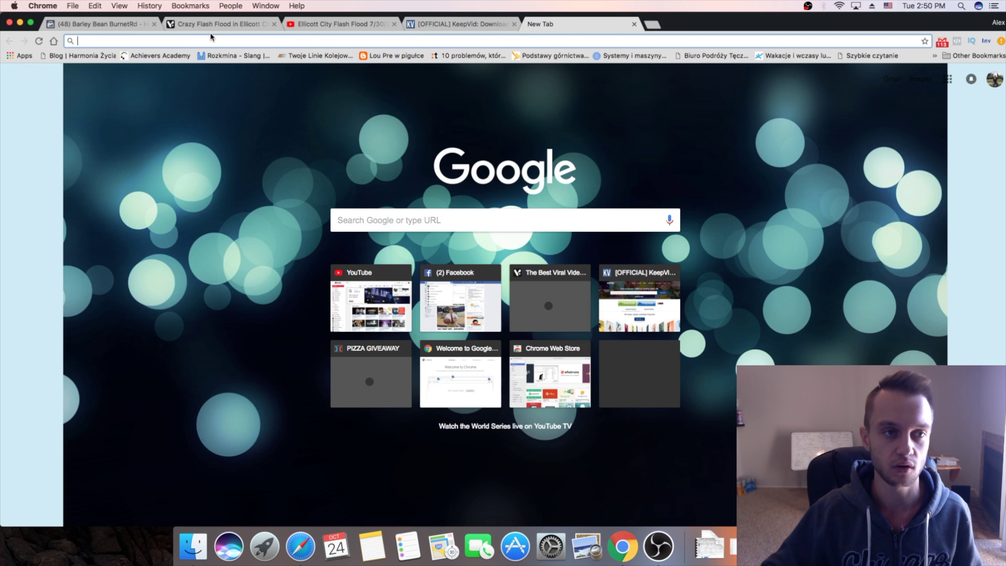
type("facebook.com")
key("Return")
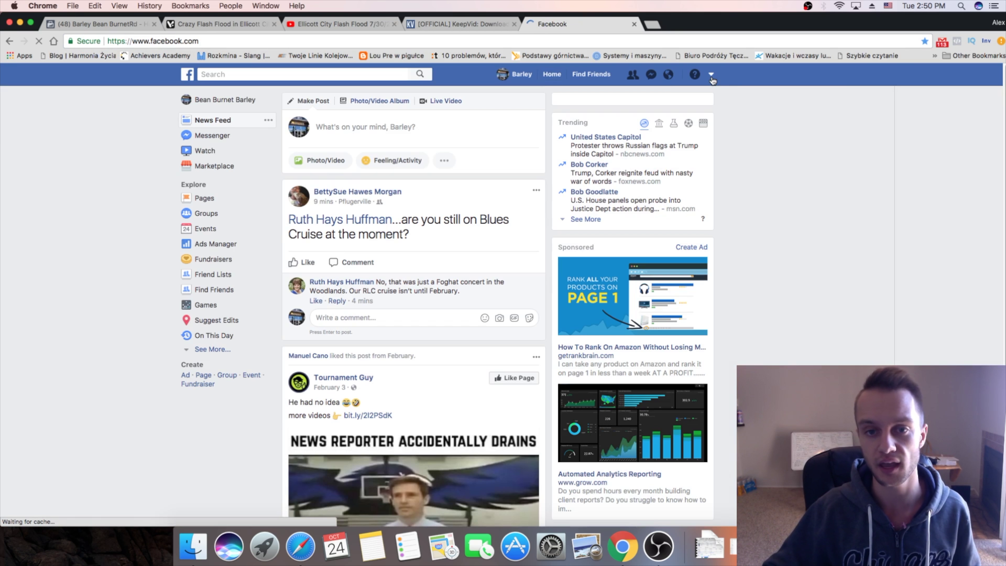
- Go through Manage Ads to Business Manager and open the Barley Bean Burnet ad account
left_click(712, 75)
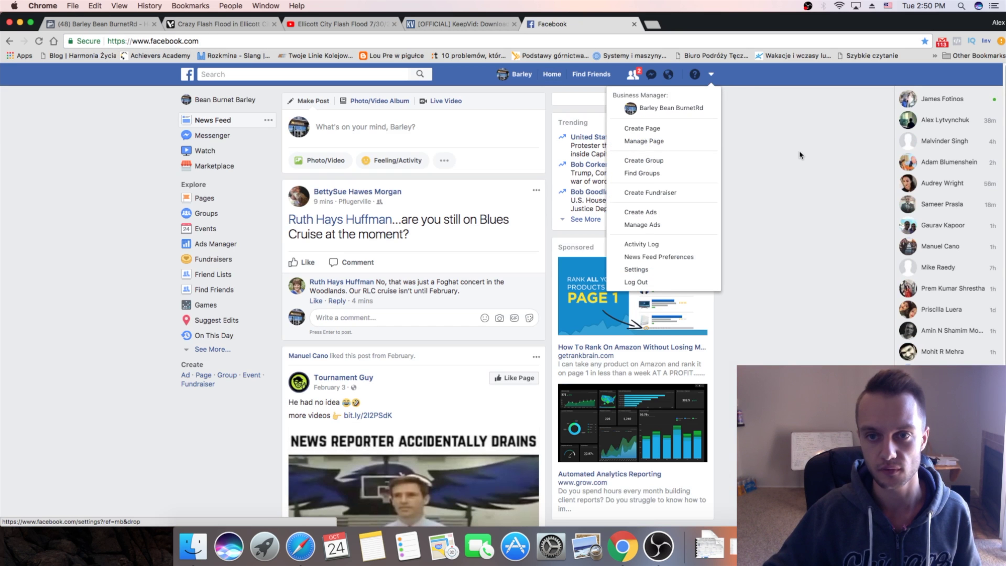
left_click(657, 225)
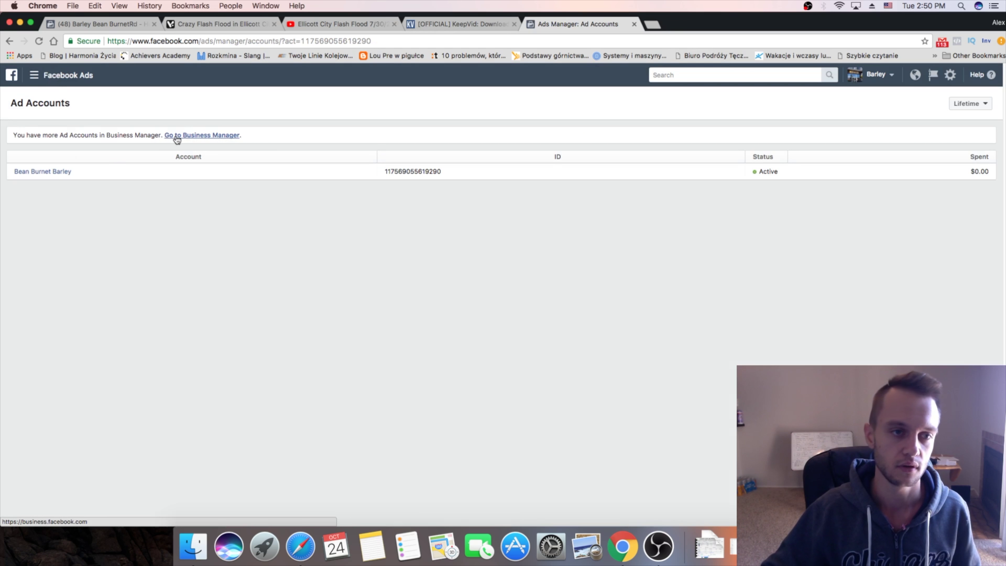
left_click(231, 137)
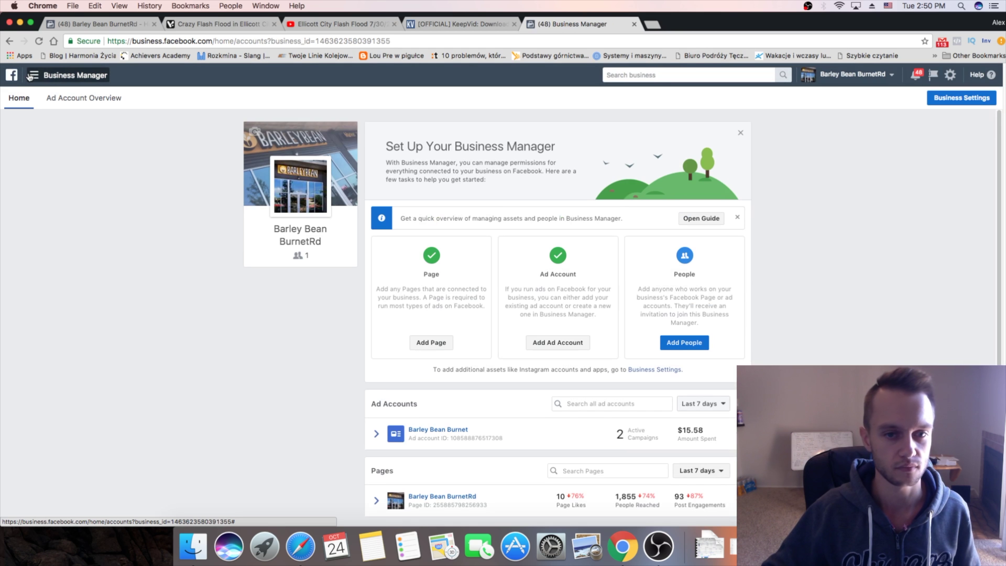
left_click(435, 432)
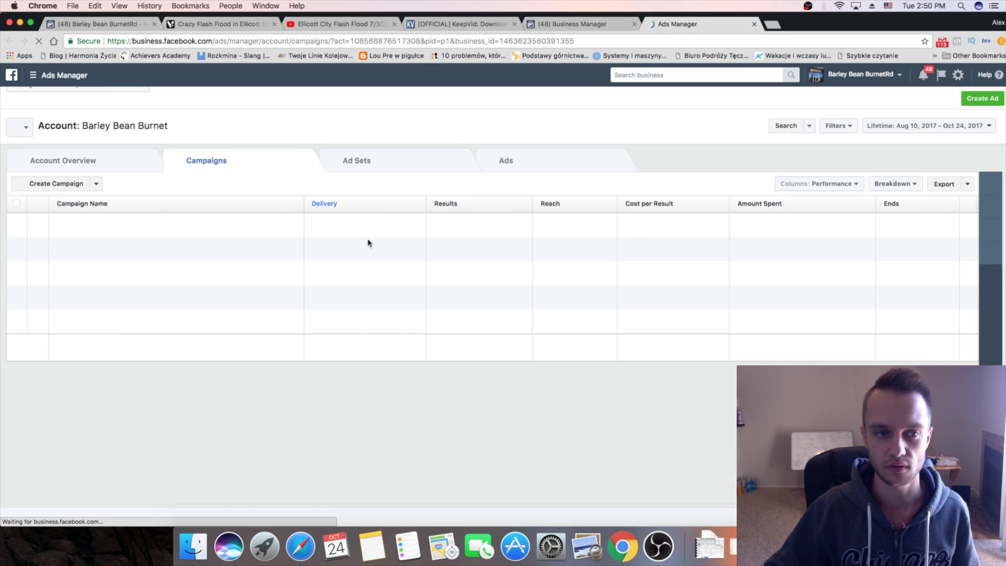
- Create a new ad, dismiss the saved draft and choose Video views as the campaign's marketing objective
left_click(987, 99)
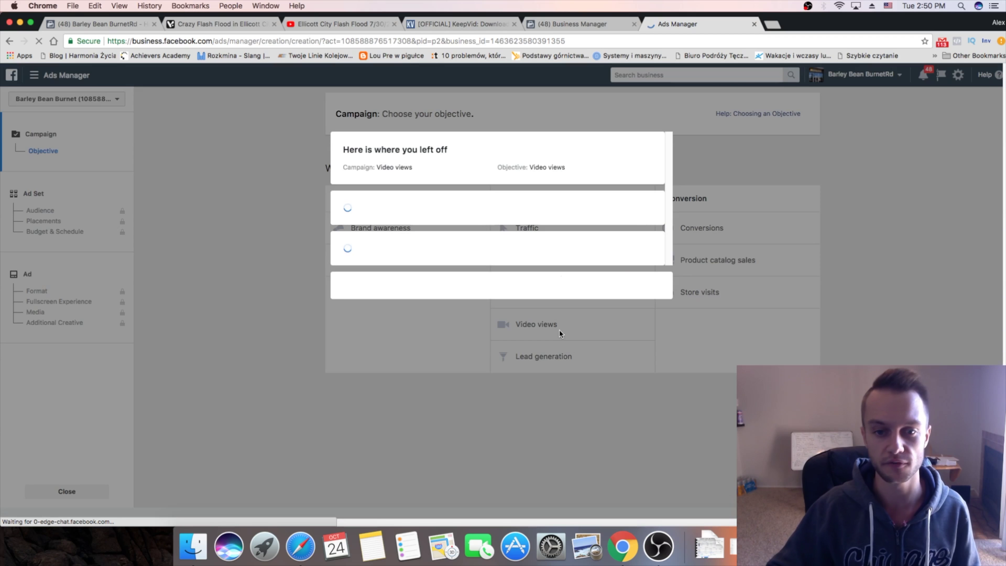
left_click(595, 415)
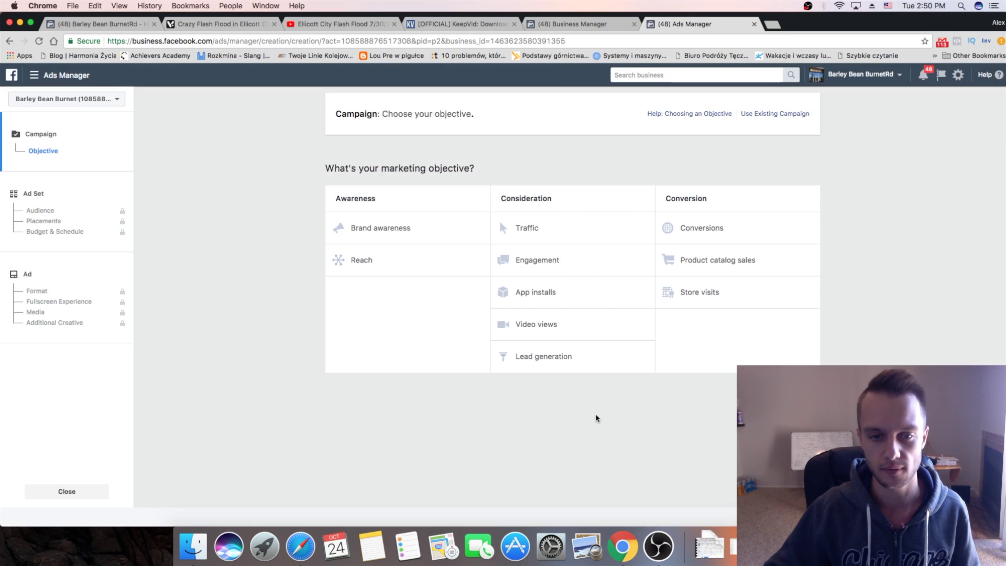
left_click(530, 323)
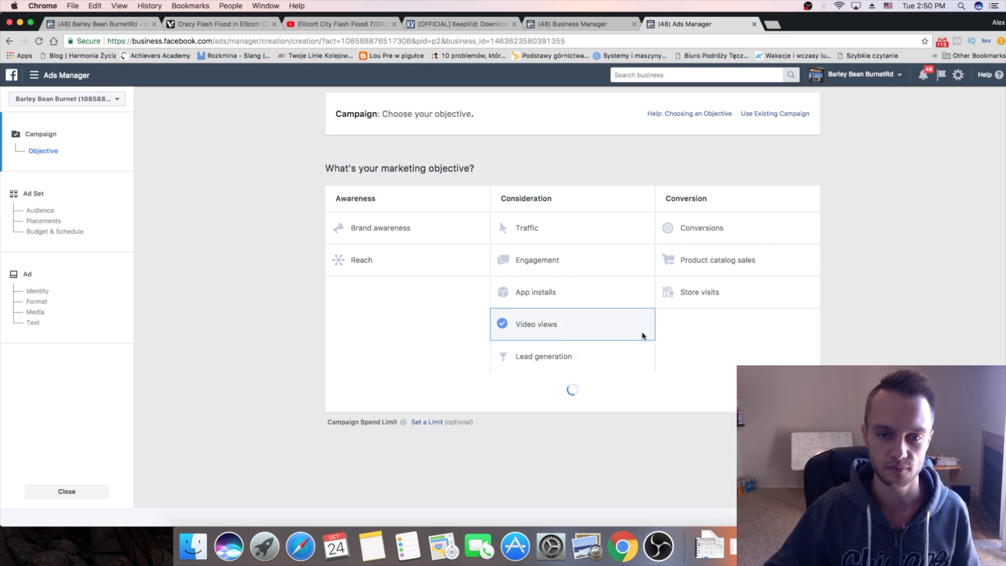
- Edit the new campaign's name and continue to its ad set
double_click(600, 397)
left_click(599, 397)
key("BackSpace")
key("BackSpace")
key("BackSpace")
key("BackSpace")
type("iral")
left_click(578, 427)
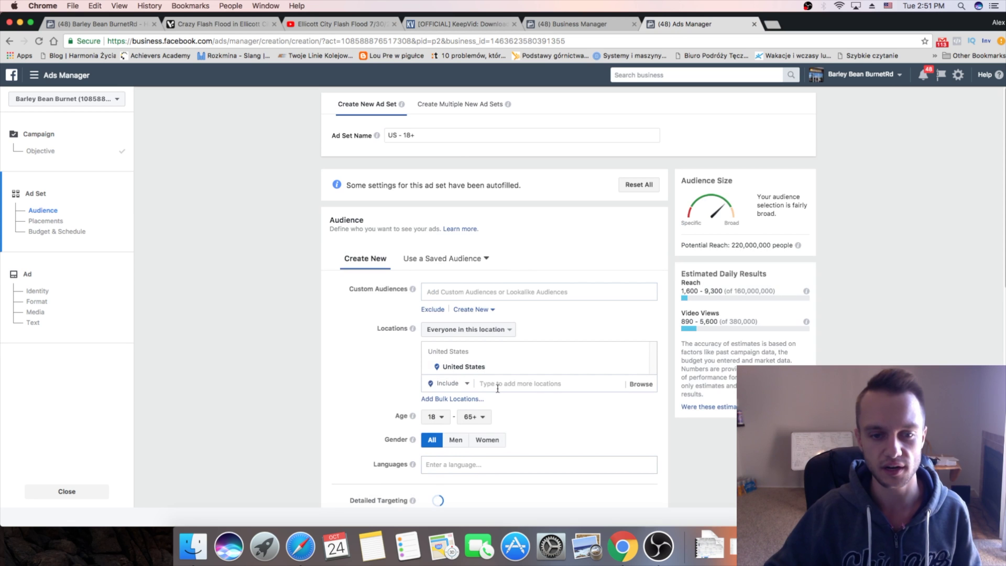
- Target the audience location New Orleans, Louisiana, United States, with a 20-mile radius
left_click(498, 385)
mouse_move(412, 332)
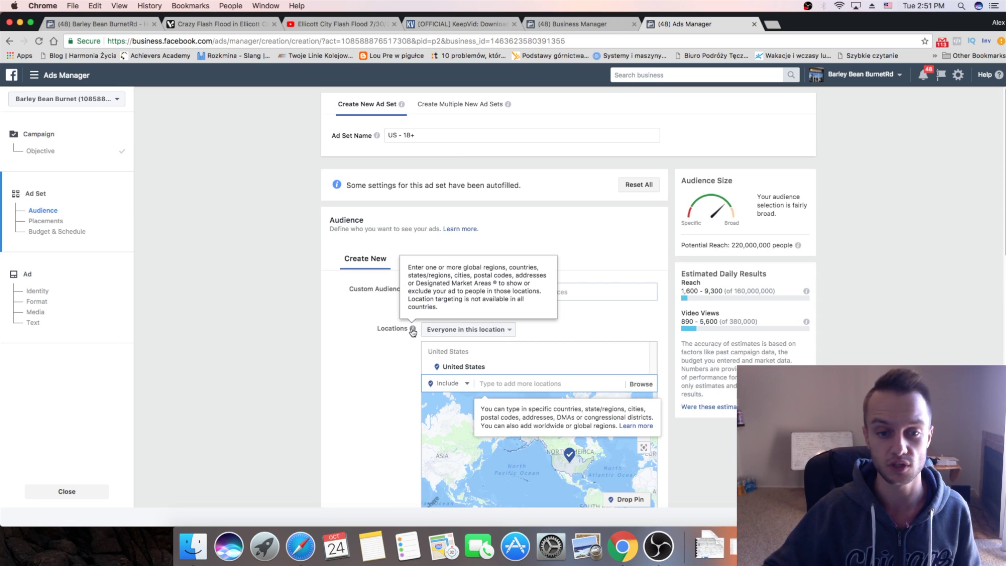
scroll(377, 331, "down", 3)
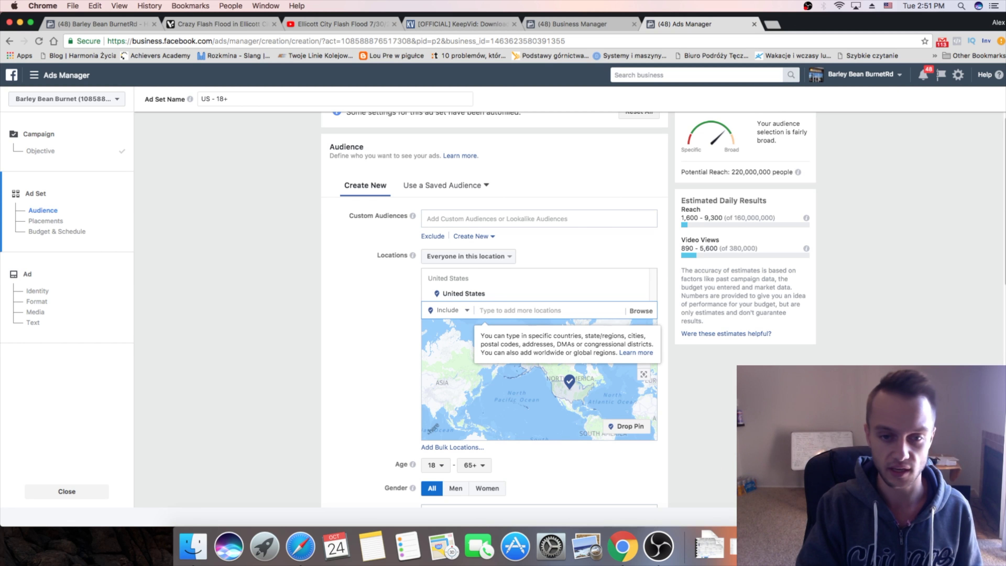
type("new orleans")
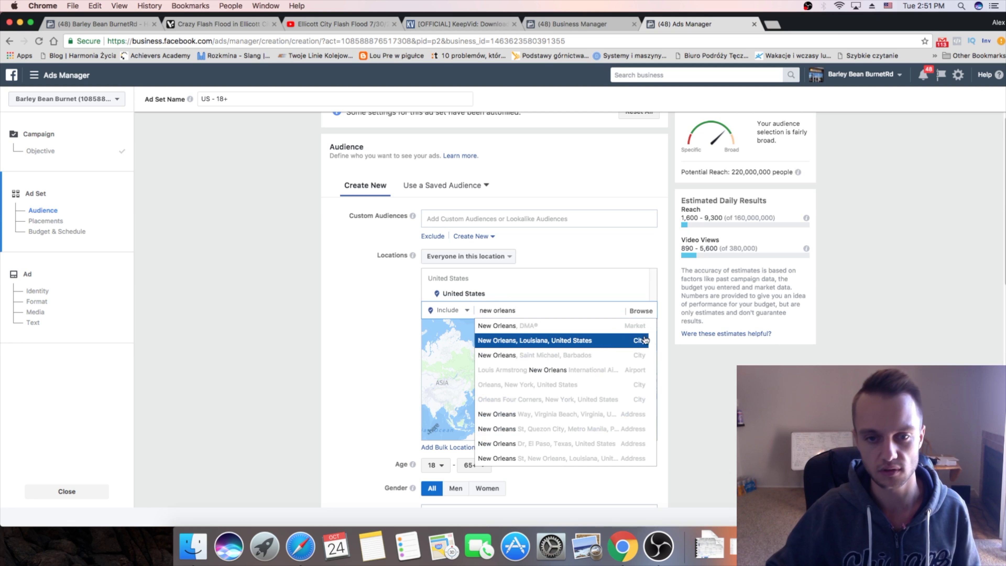
left_click(646, 340)
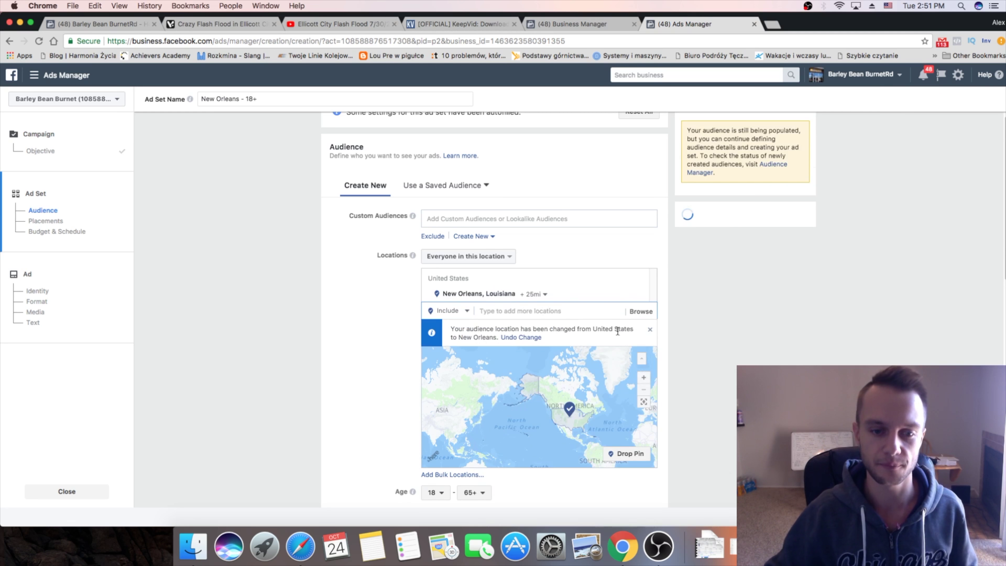
left_click(539, 295)
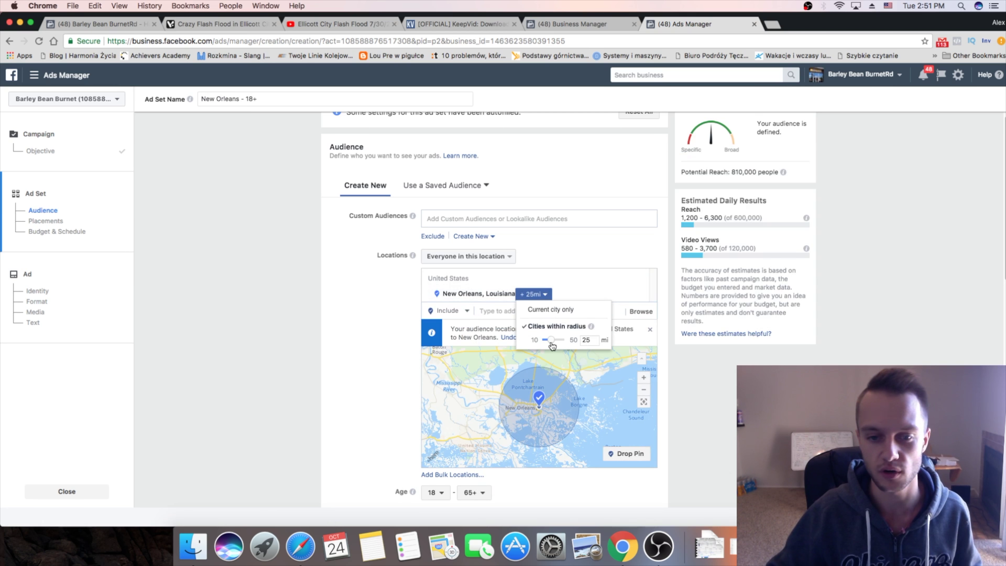
left_click_drag(550, 341, 551, 336)
- Add the interests Food and Eating Out to the audience's detailed targeting
scroll(397, 329, "down", 1)
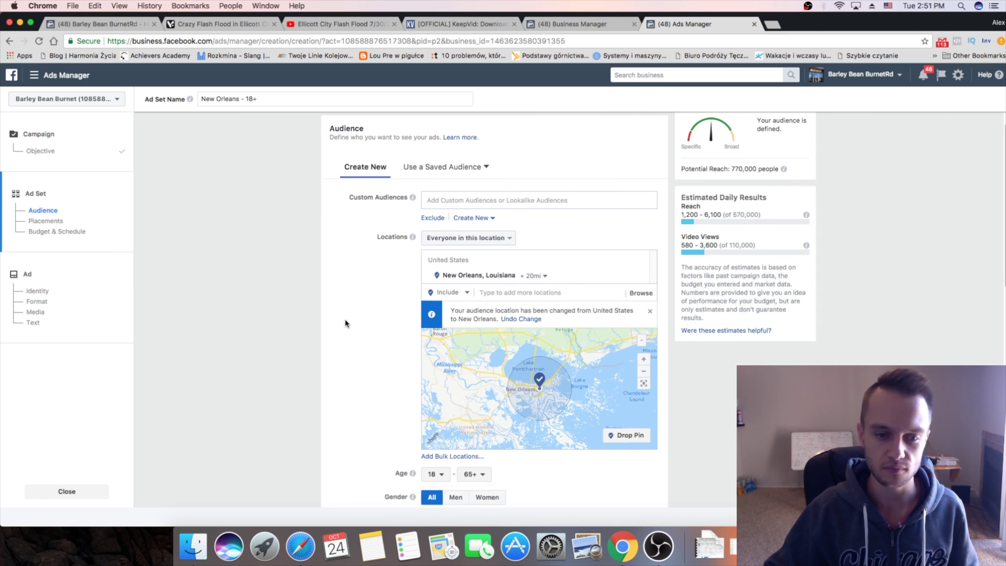
scroll(346, 322, "down", 4)
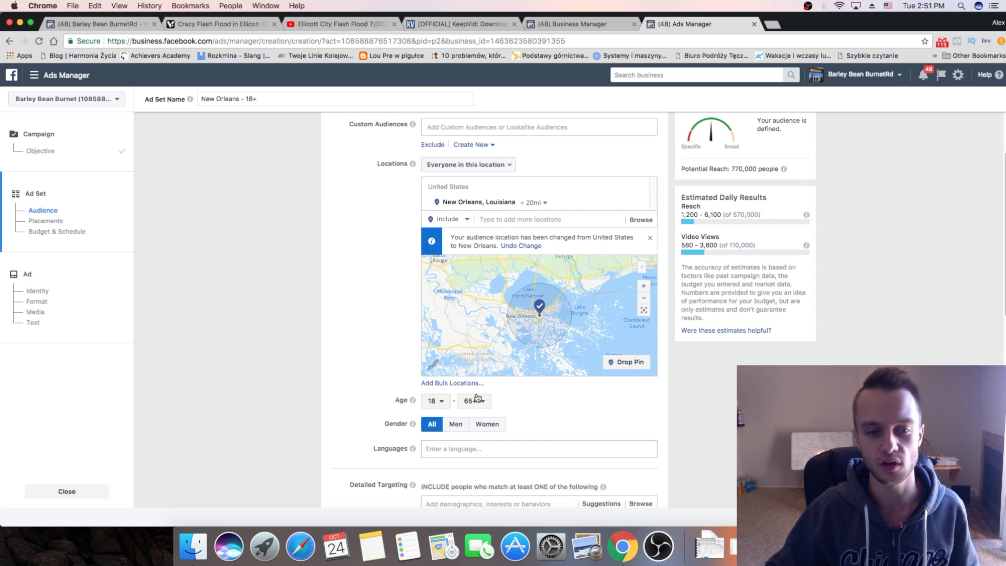
scroll(395, 373, "down", 5)
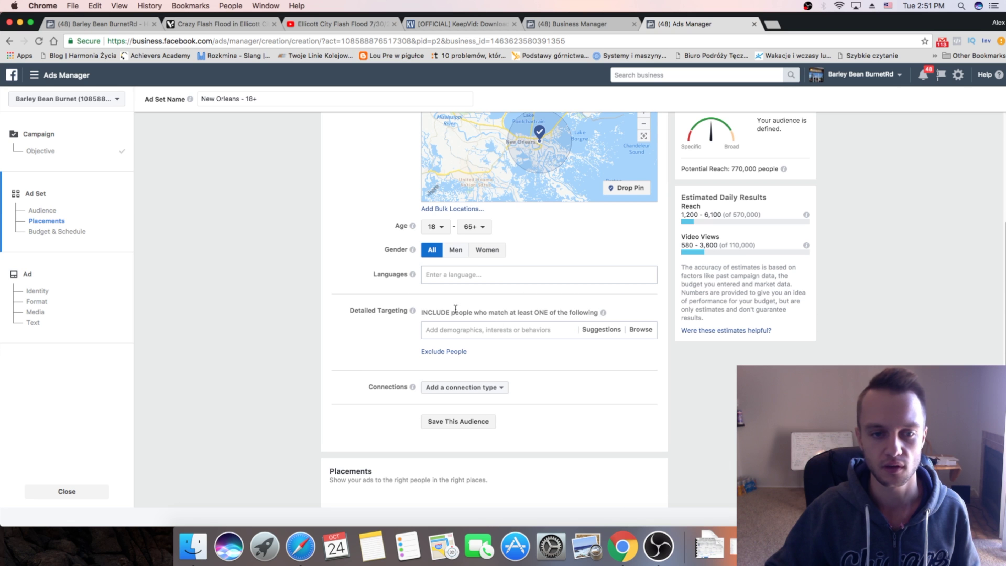
left_click(521, 334)
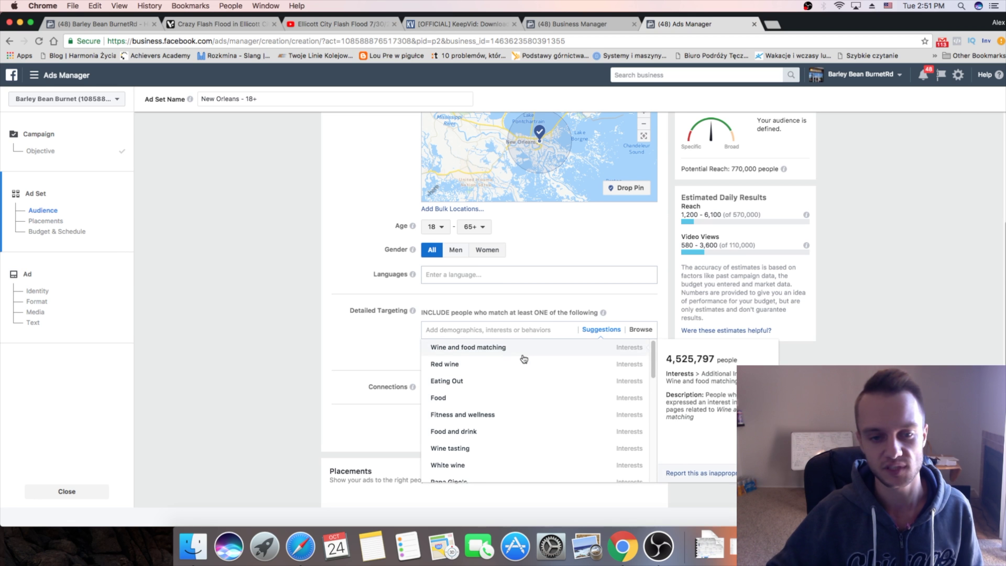
left_click(469, 396)
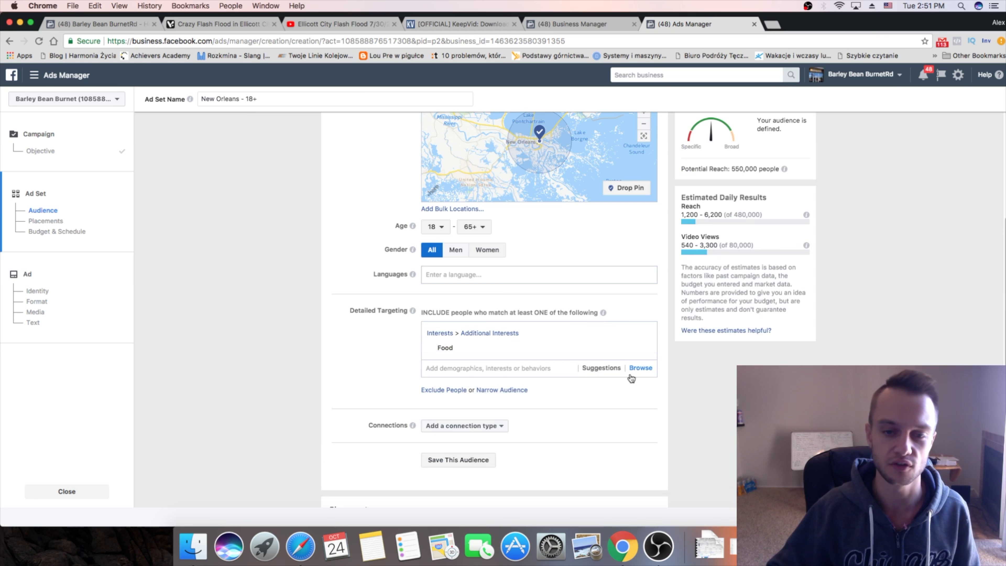
left_click(602, 369)
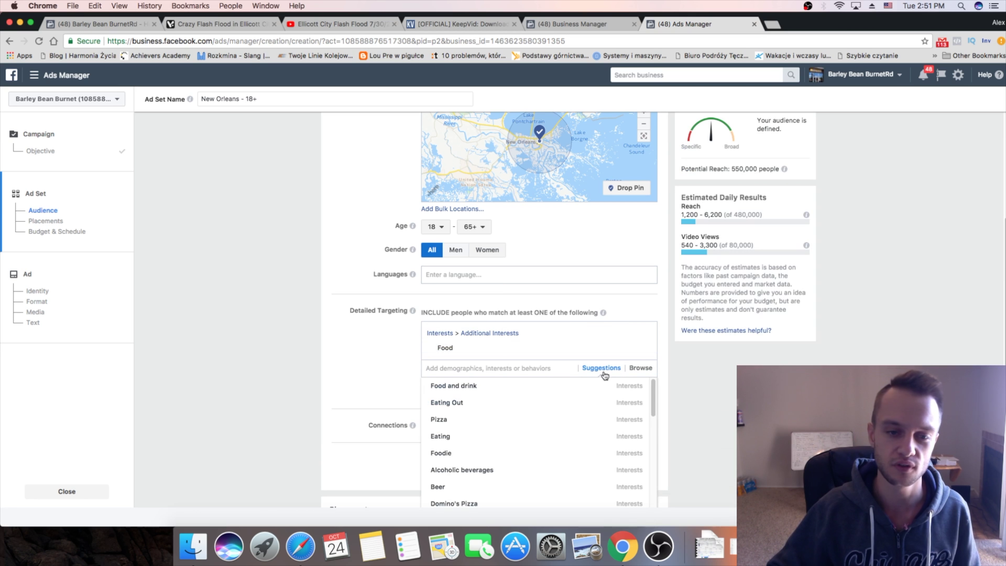
left_click(490, 402)
- Switch the ad set to Edit Placements and exclude the Audience Network and Instagram platforms
scroll(354, 336, "down", 7)
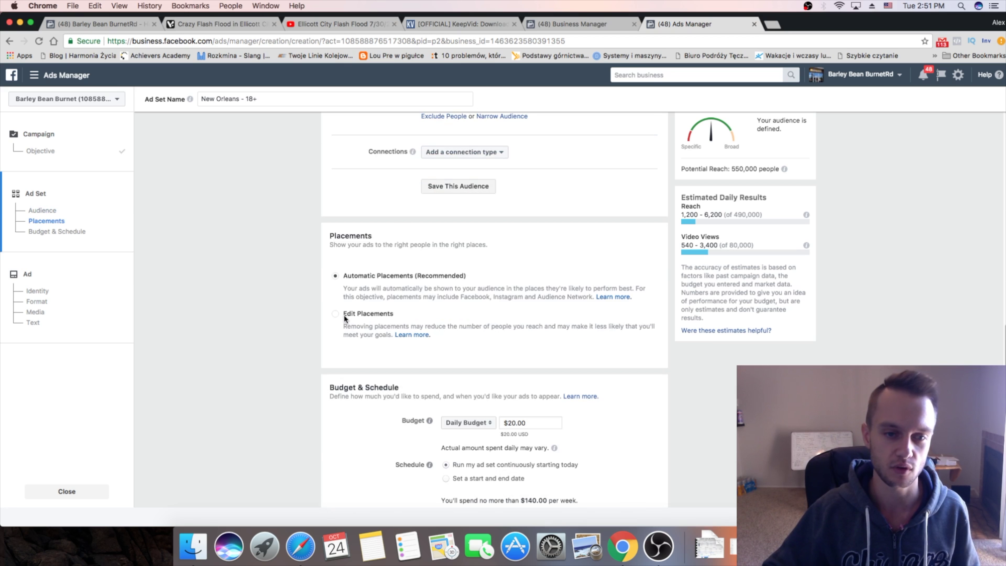
left_click(335, 313)
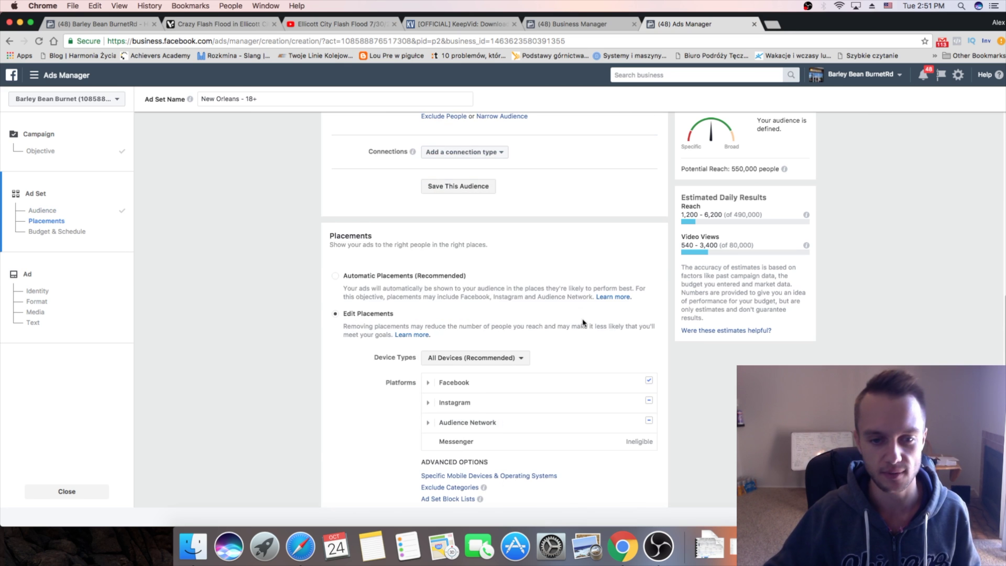
scroll(602, 303, "down", 6)
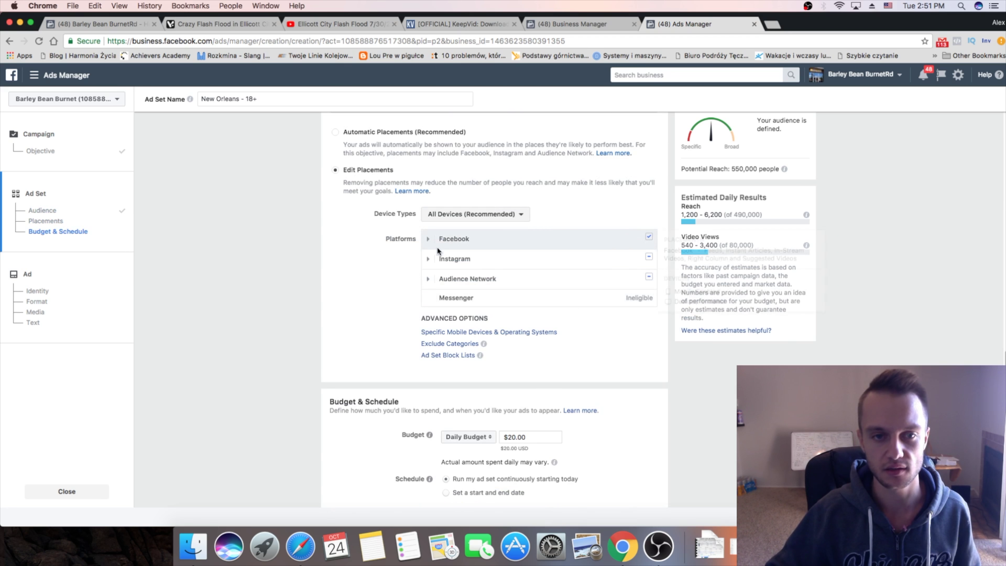
mouse_move(655, 281)
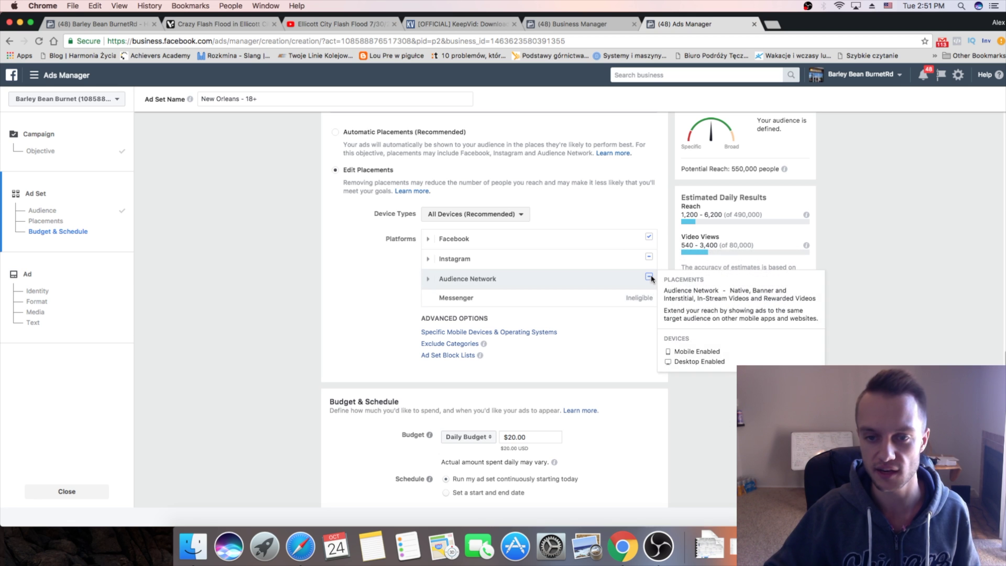
left_click(649, 276)
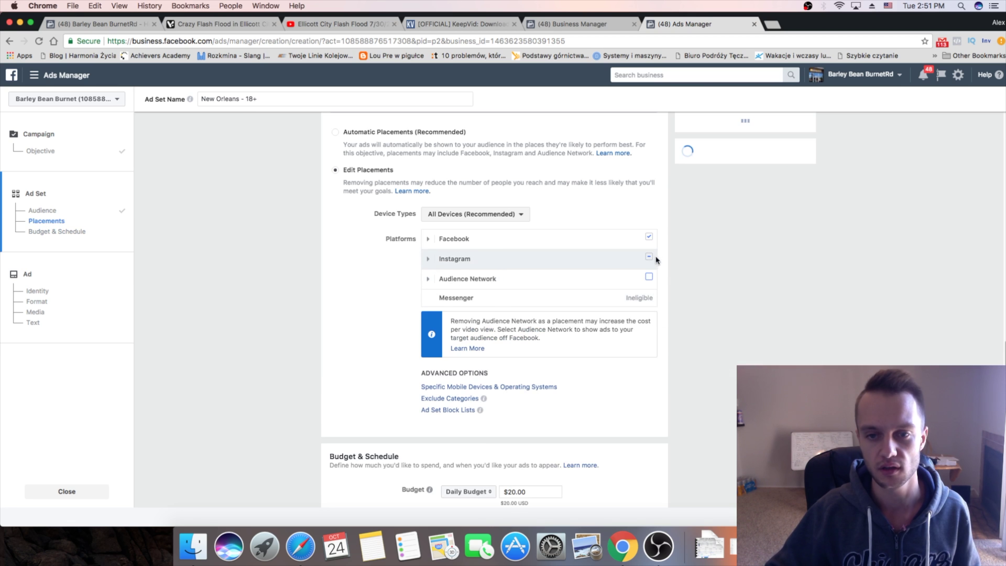
mouse_move(656, 257)
left_click(441, 259)
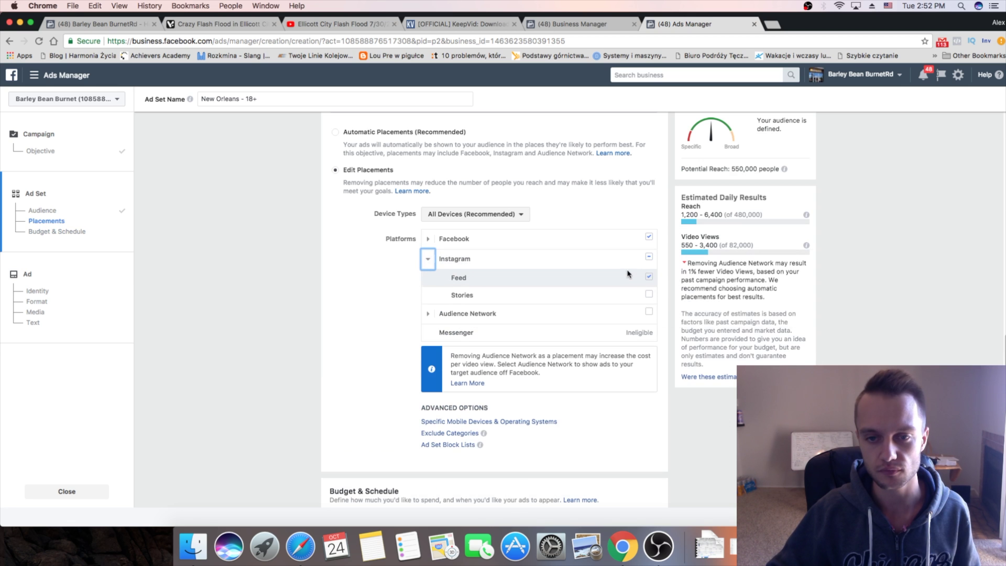
left_click(650, 257)
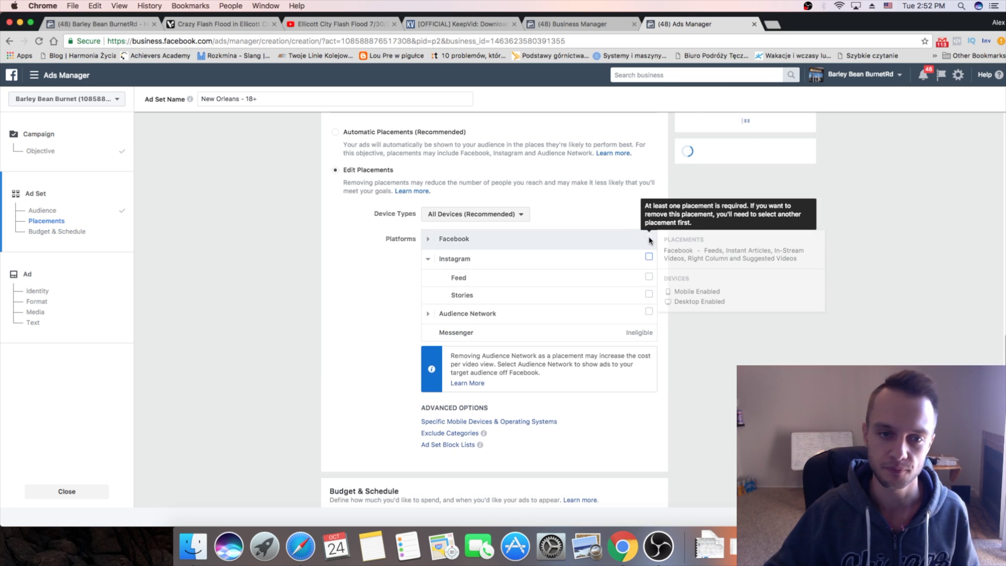
- Exclude Instant Articles and Right Column from the Facebook placements
left_click(430, 239)
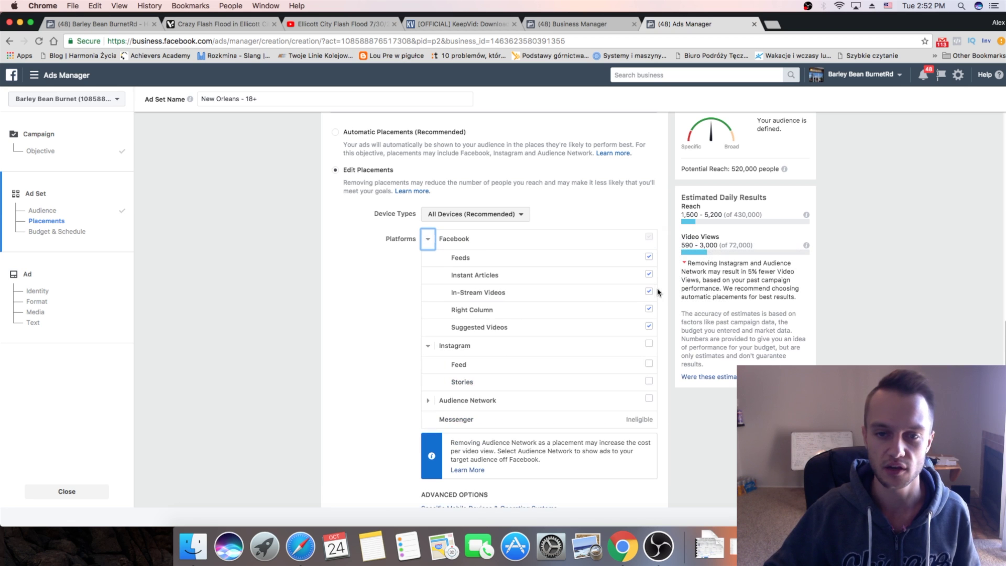
left_click(649, 273)
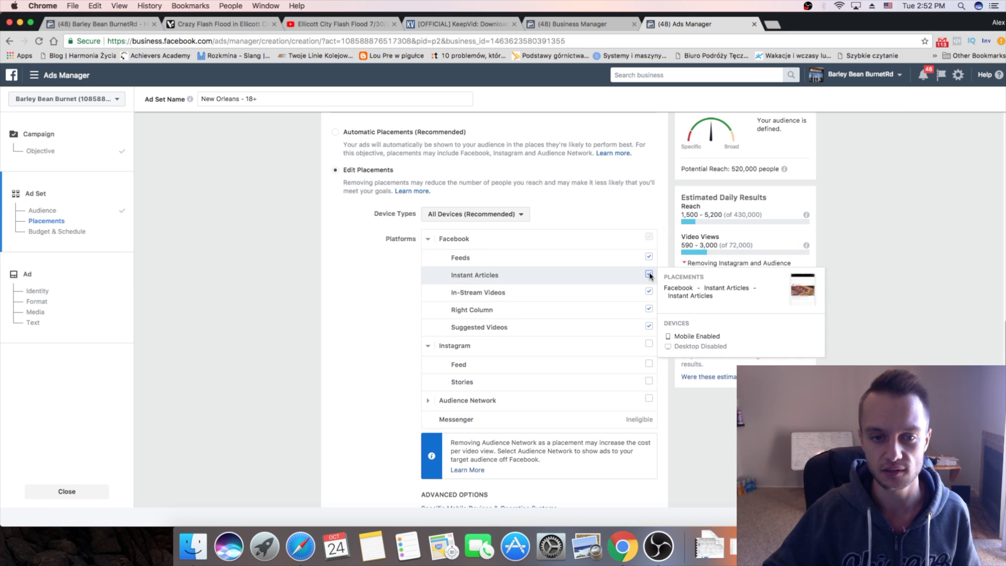
left_click(649, 308)
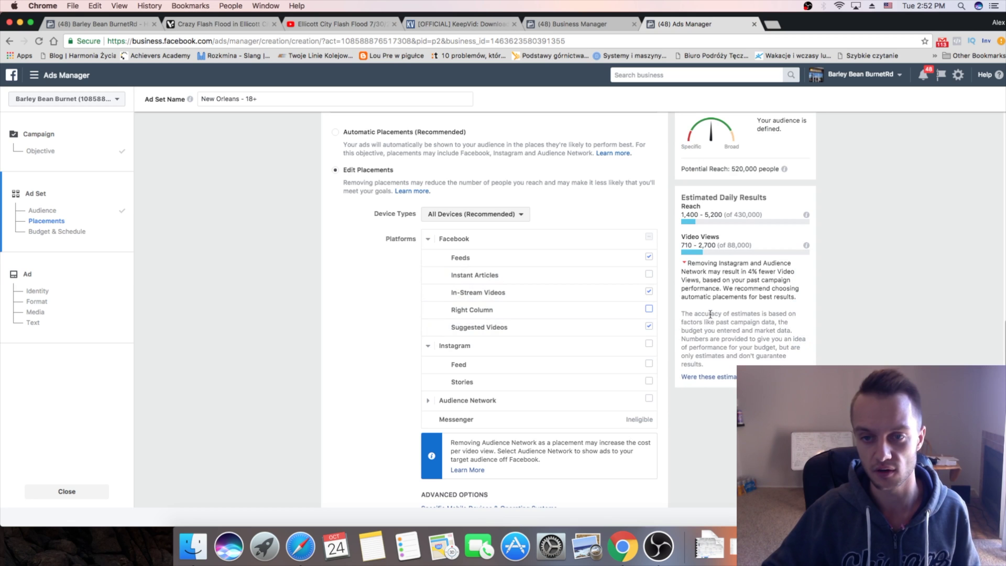
- Set the ad set's daily budget to $5 and continue to the ad setup
scroll(480, 313, "down", 5)
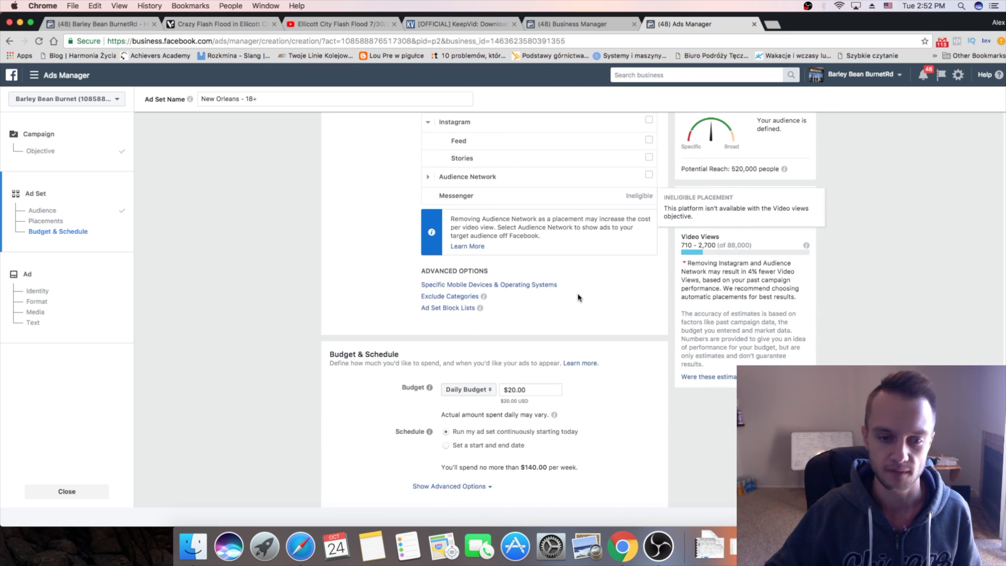
scroll(574, 296, "down", 1)
double_click(521, 353)
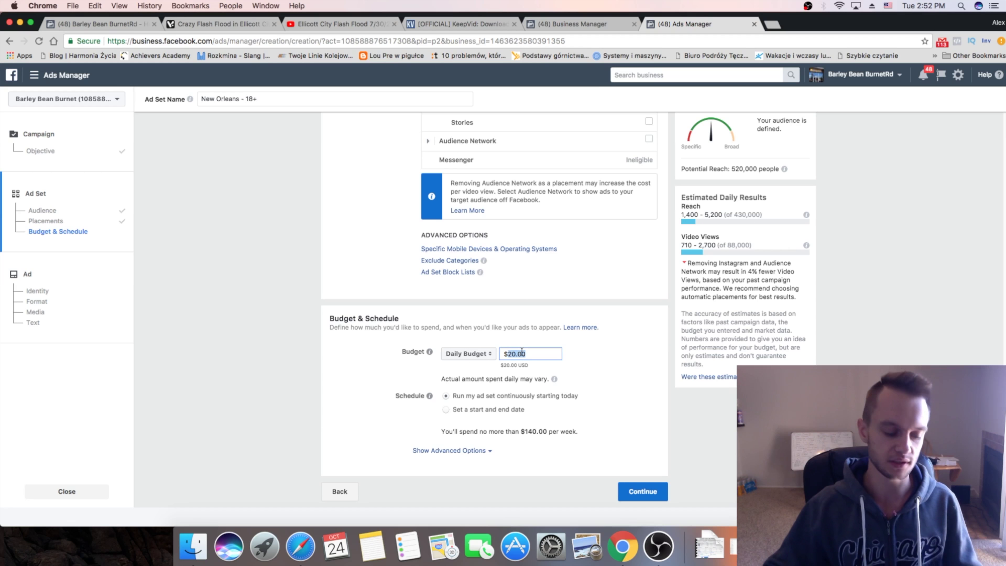
type("5")
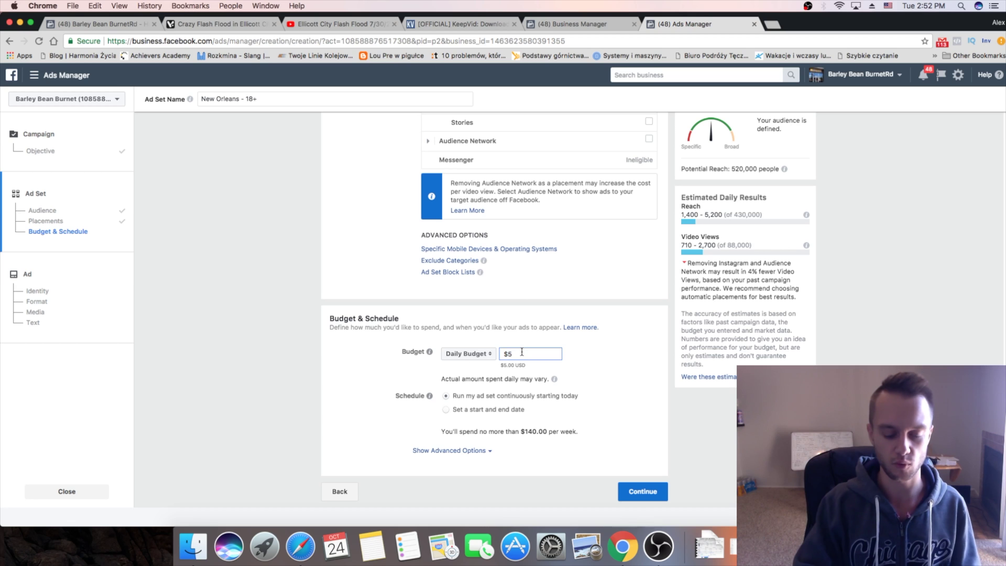
left_click(630, 368)
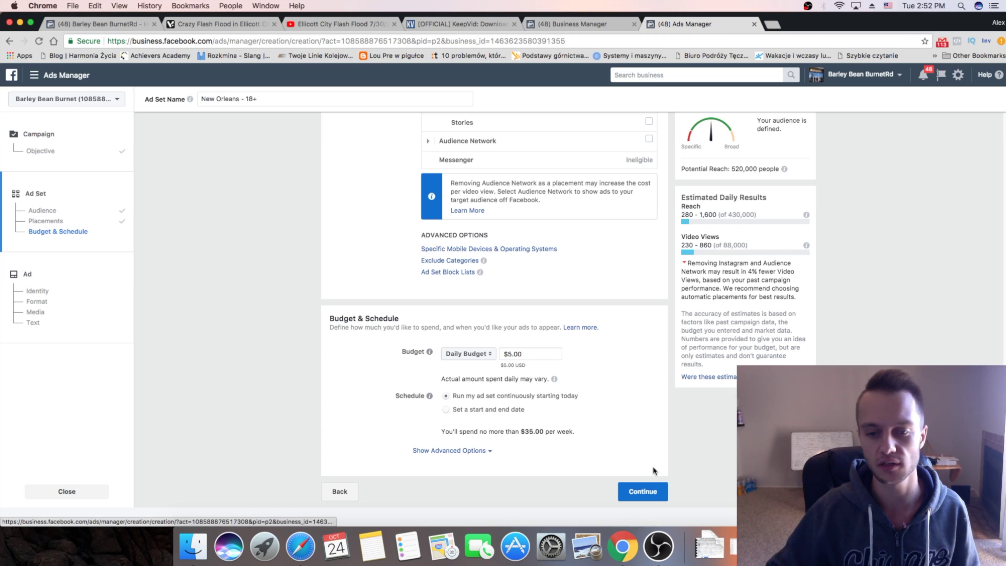
left_click(643, 492)
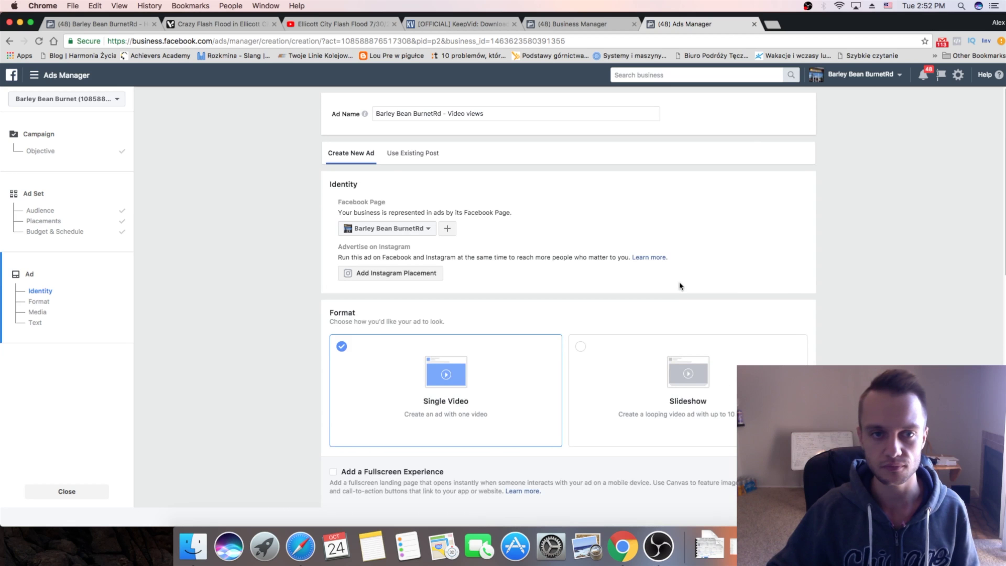
- Upload the video Ellicott City Flash Flood 7_30_2016.mp4 from the Desktop as the ad's media
scroll(522, 234, "down", 5)
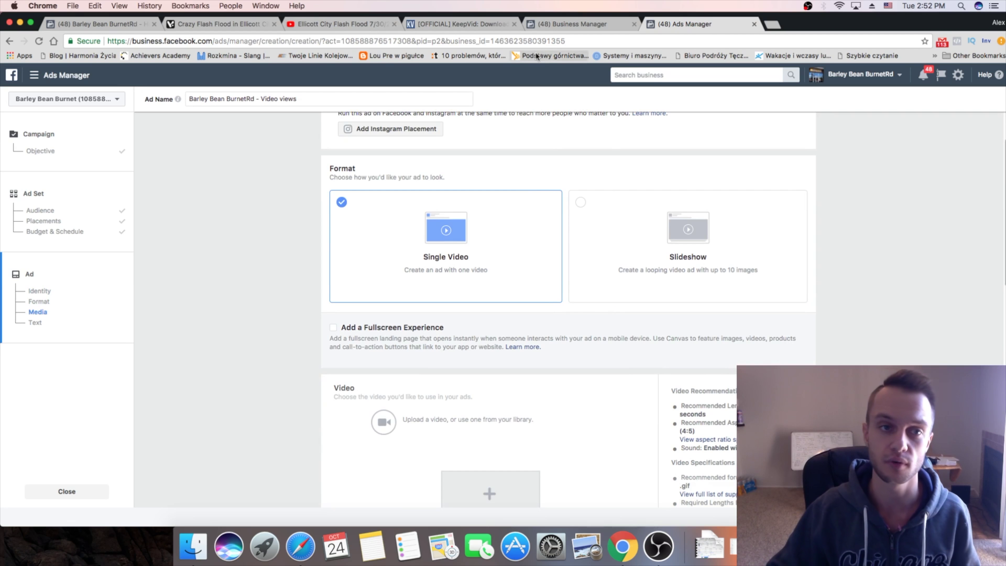
scroll(586, 267, "down", 3)
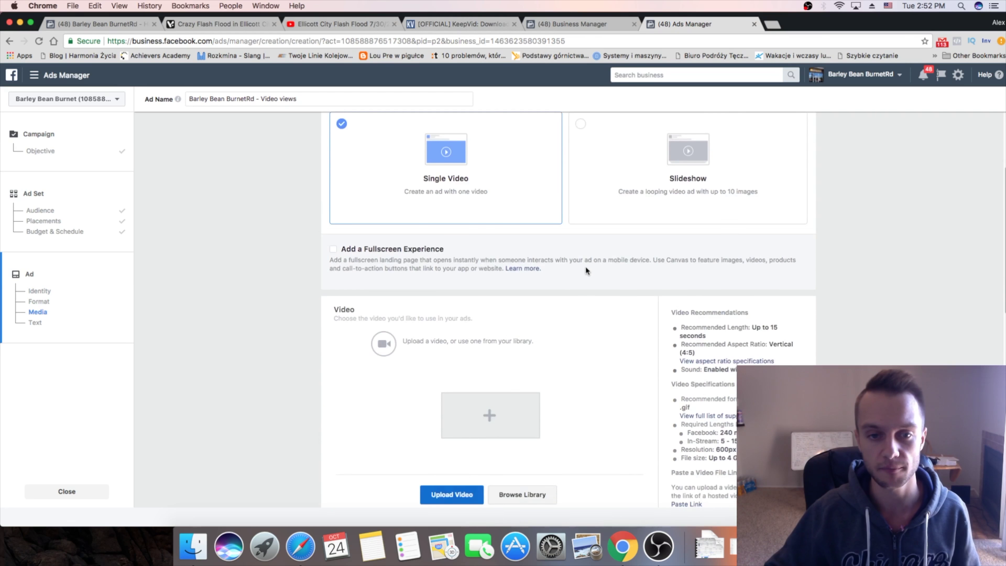
scroll(585, 267, "down", 10)
scroll(516, 152, "up", 8)
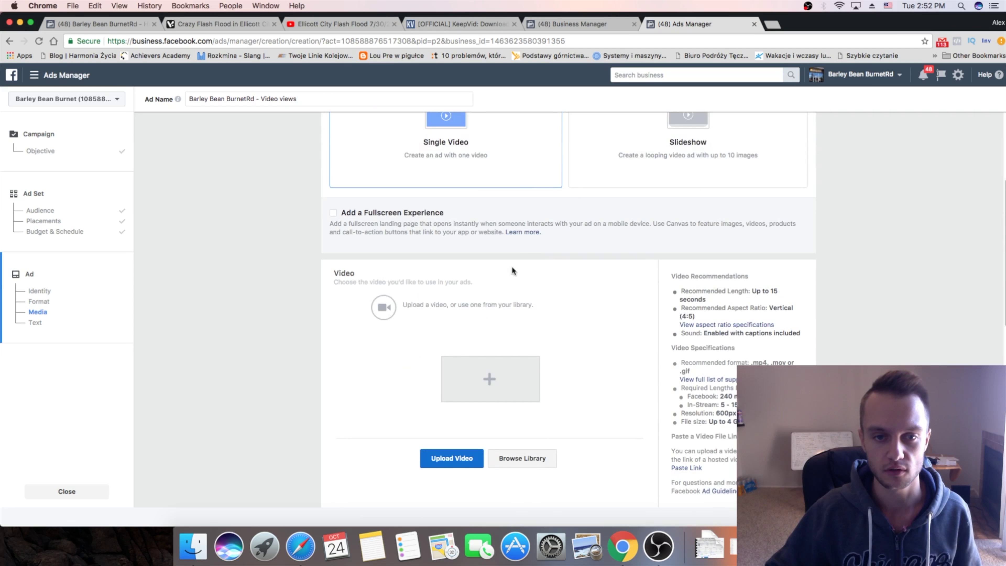
left_click(509, 379)
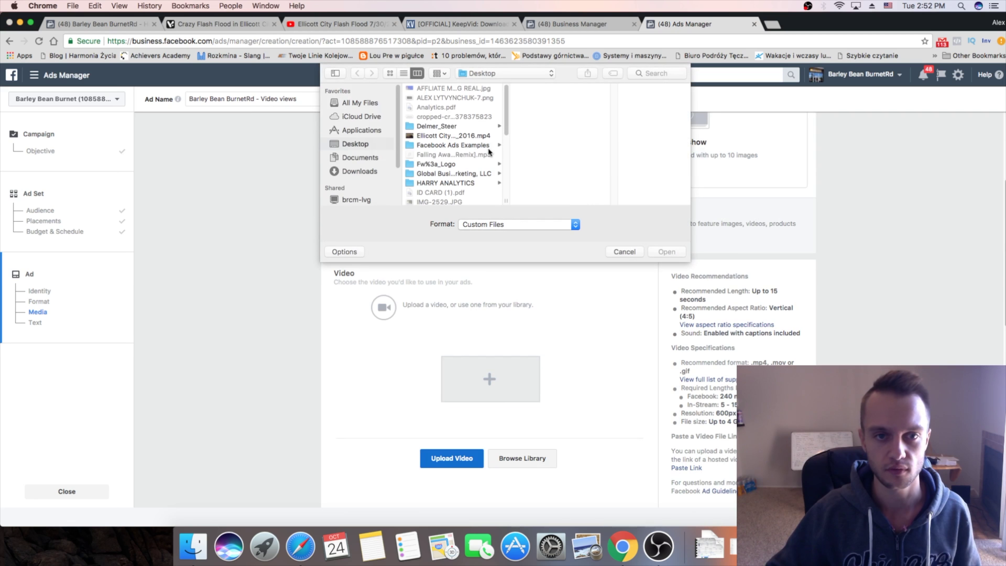
left_click(449, 135)
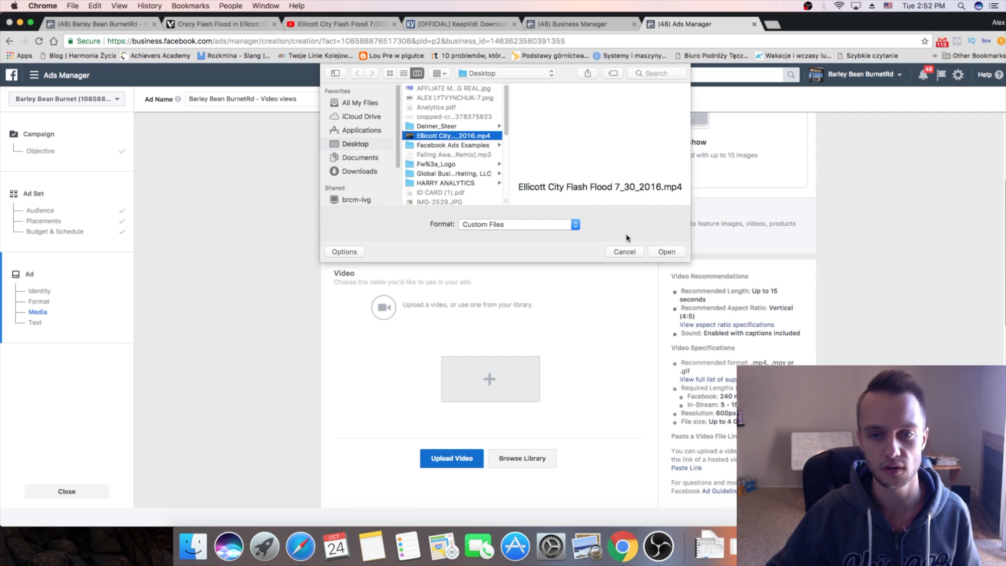
left_click(666, 252)
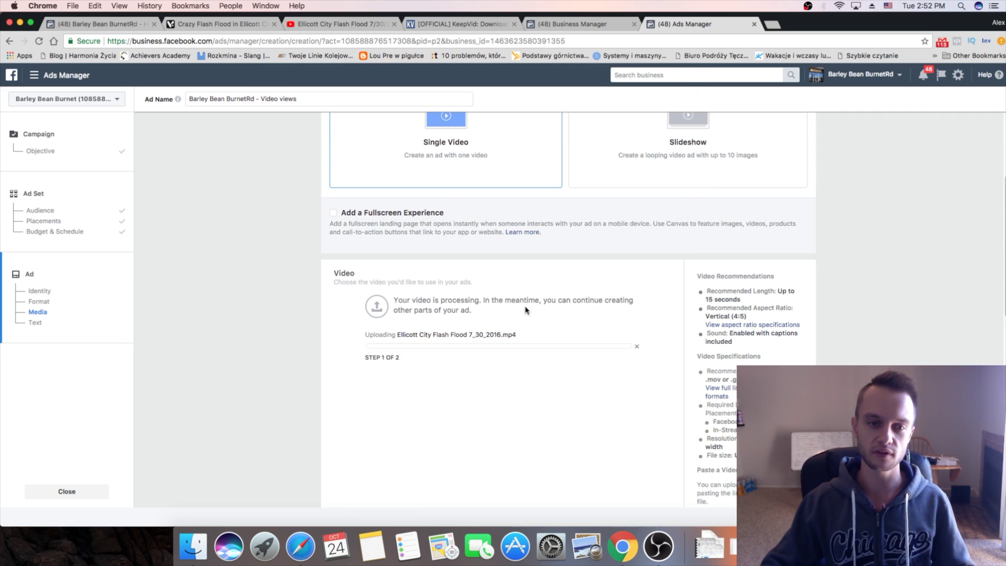
- Replace the ad's text with "Flooding in New Orleans. This is CRAZY!"
scroll(525, 306, "down", 8)
left_click(454, 295)
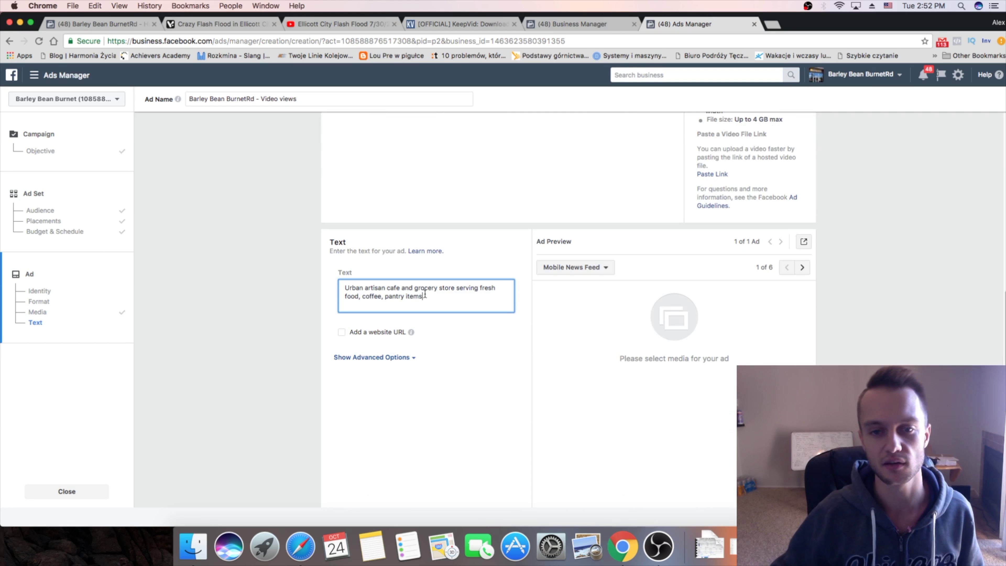
left_click_drag(438, 297, 343, 280)
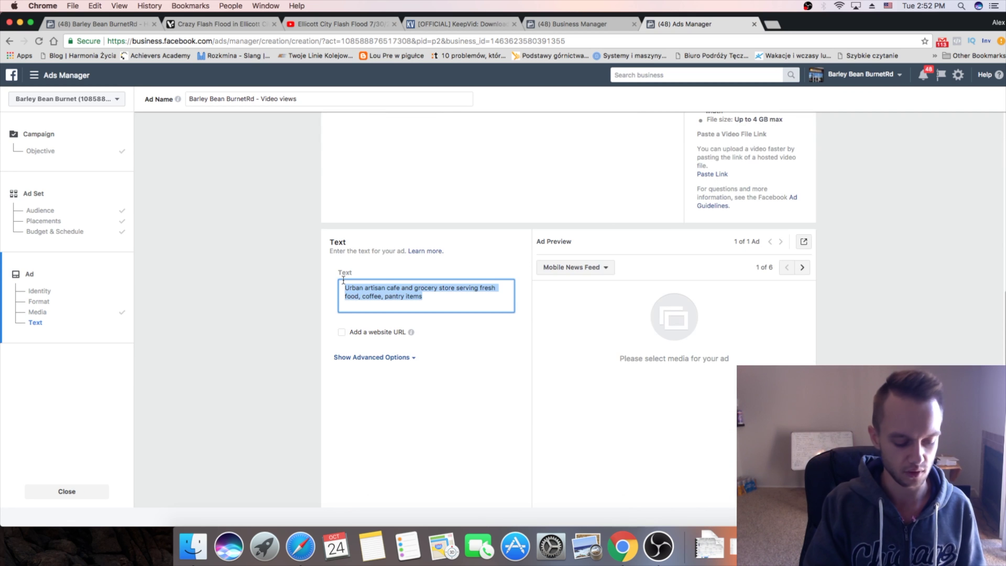
type("Flooding in New Orlean")
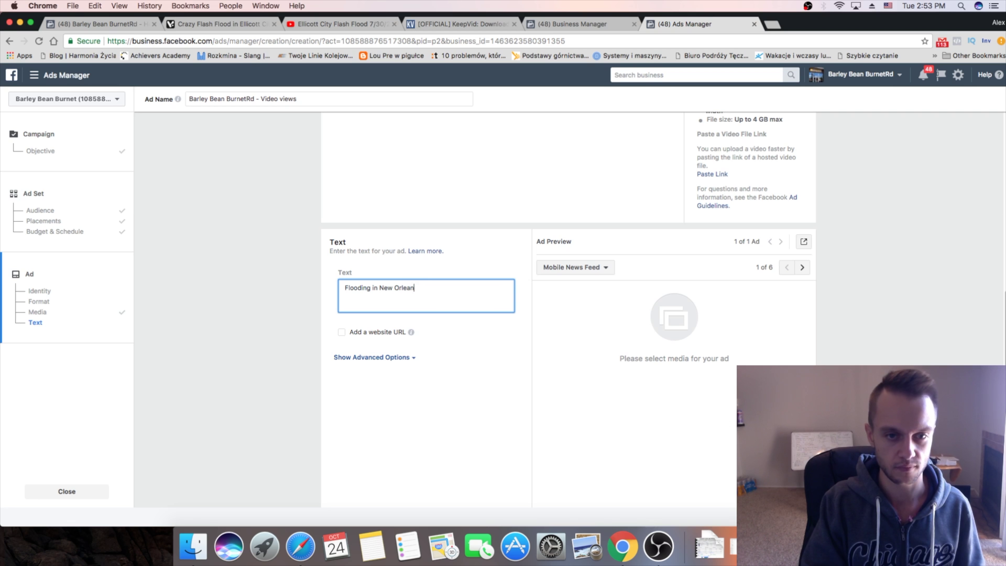
type("s. This is")
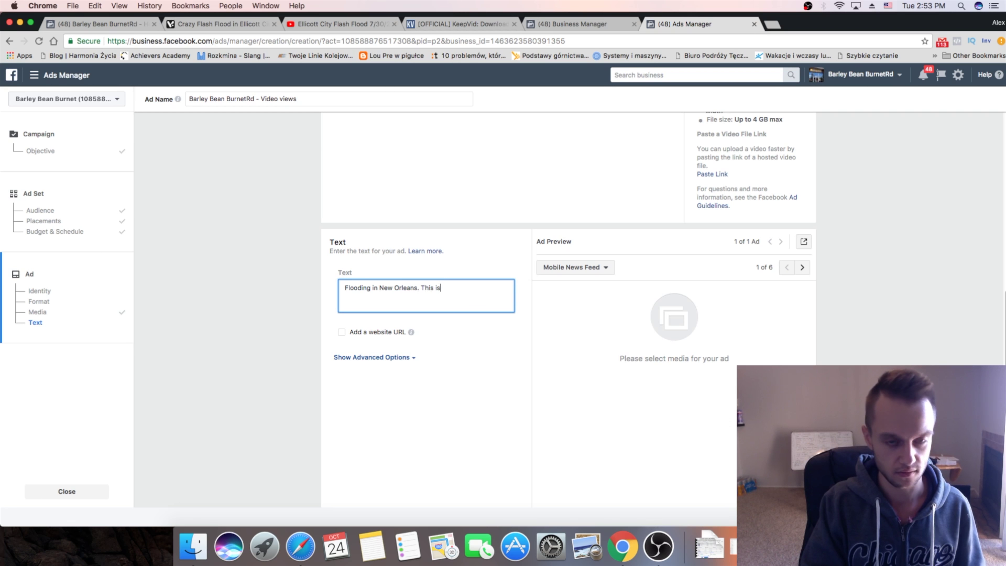
type(" CRAZY!")
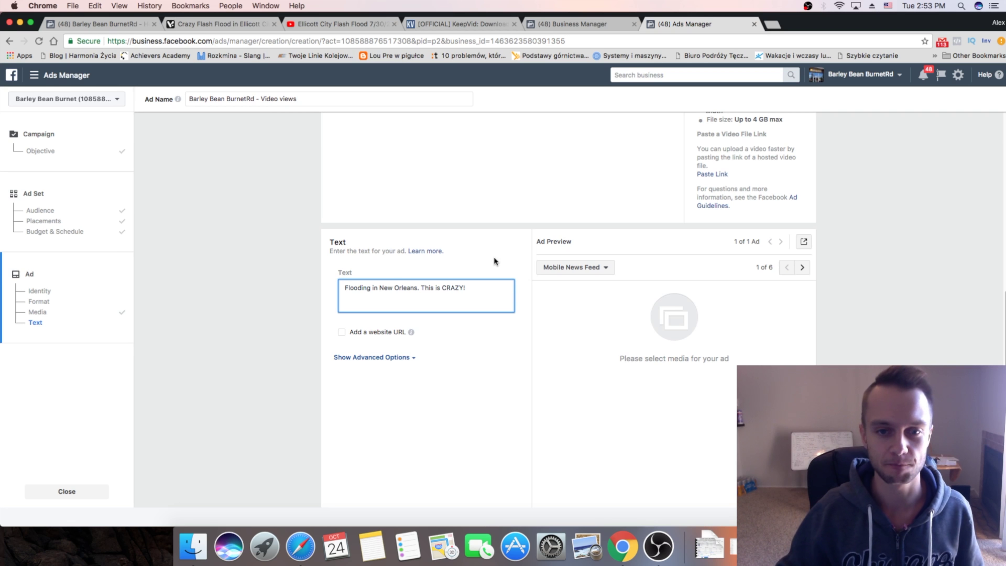
scroll(498, 256, "up", 5)
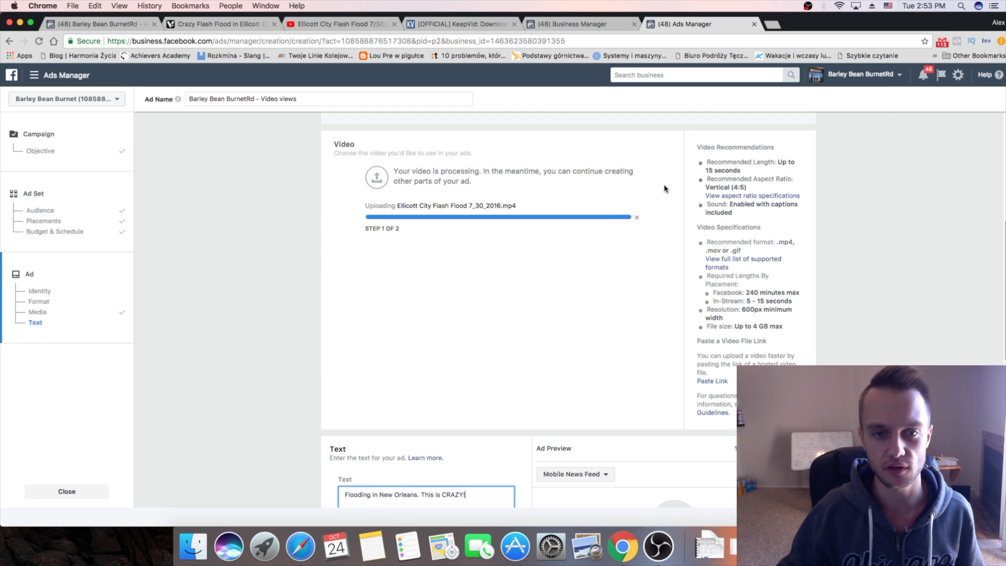
scroll(578, 252, "down", 3)
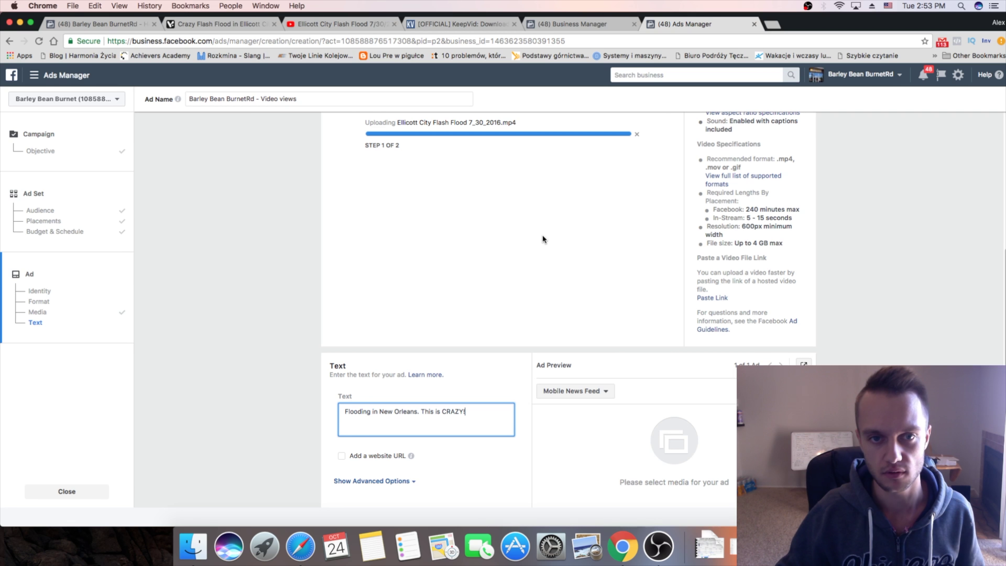
scroll(605, 224, "down", 10)
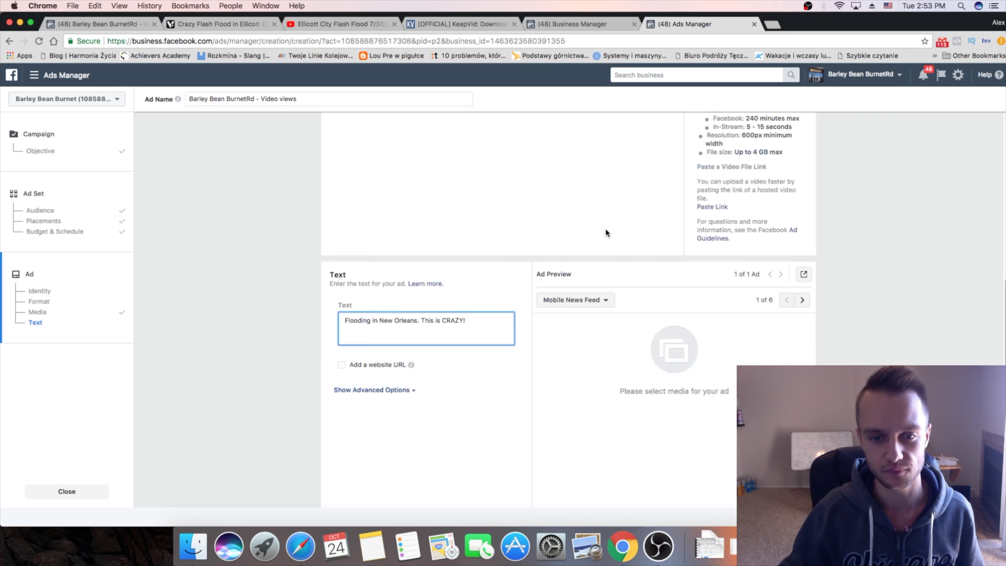
- Check the processing status of the uploaded flood video and the ad's preview before submitting the ad
scroll(541, 235, "up", 11)
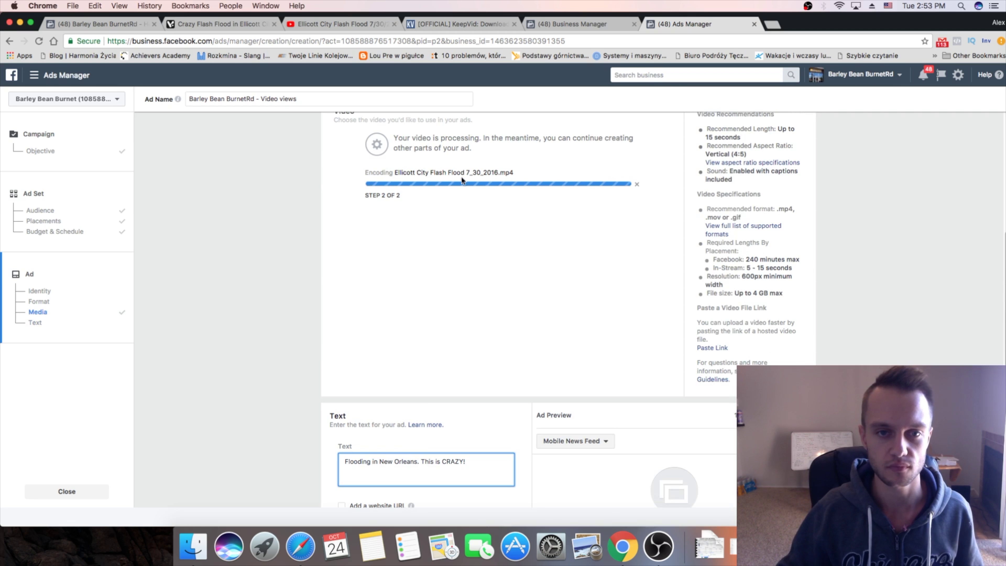
scroll(670, 186, "up", 4)
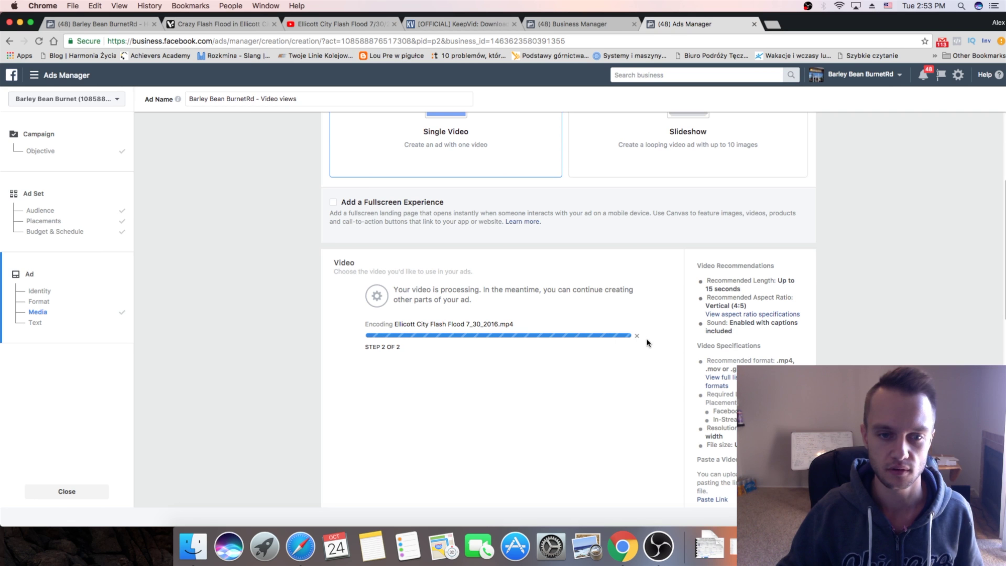
scroll(644, 368, "down", 4)
scroll(642, 362, "down", 3)
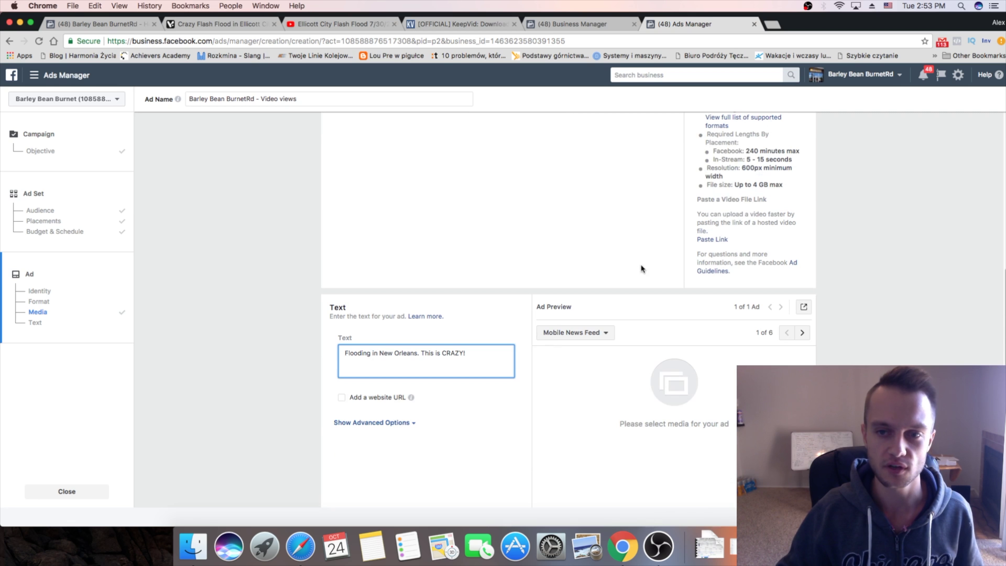
scroll(483, 218, "down", 8)
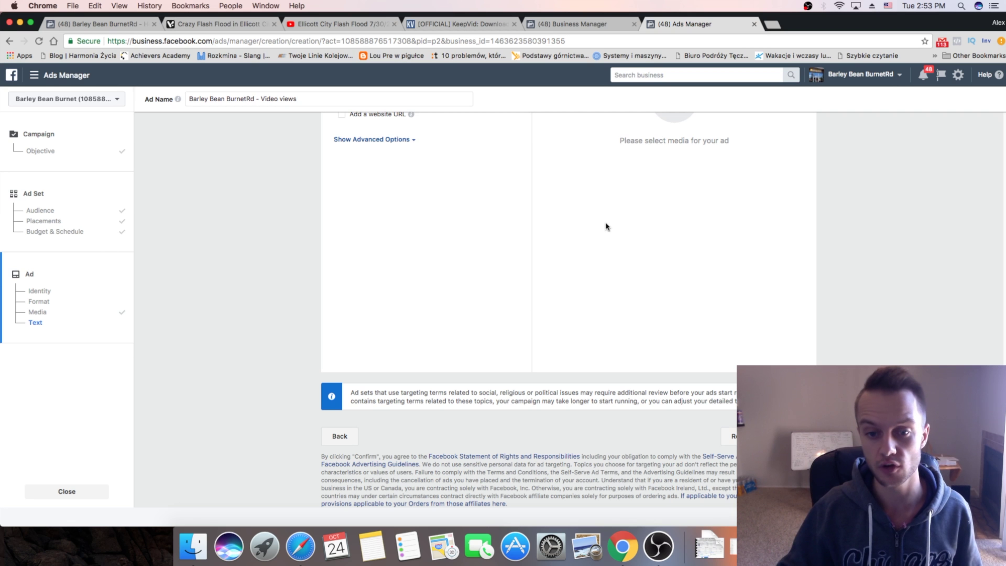
scroll(524, 218, "up", 10)
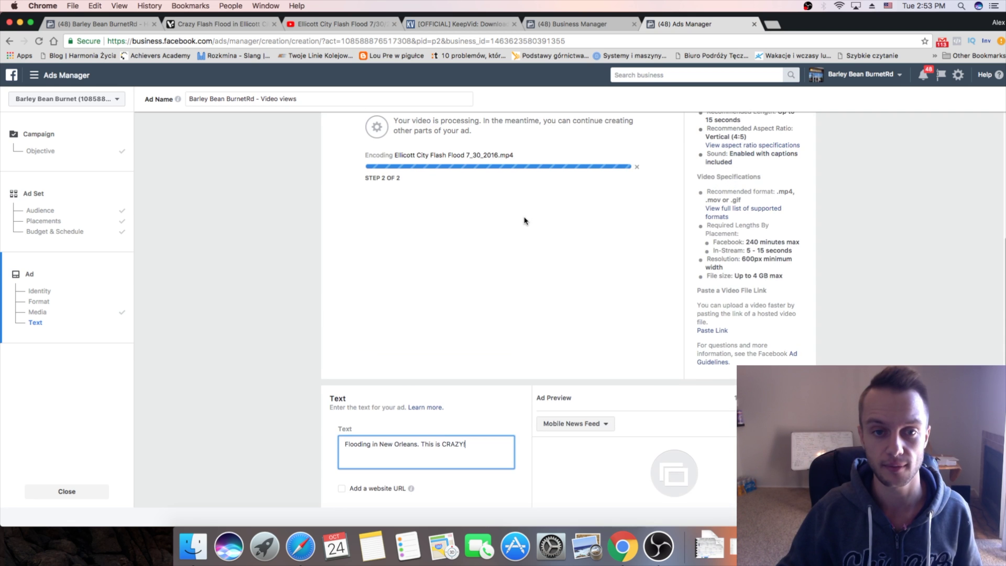
scroll(523, 219, "up", 1)
left_click_drag(386, 136, 517, 154)
left_click(517, 153)
scroll(597, 211, "down", 1)
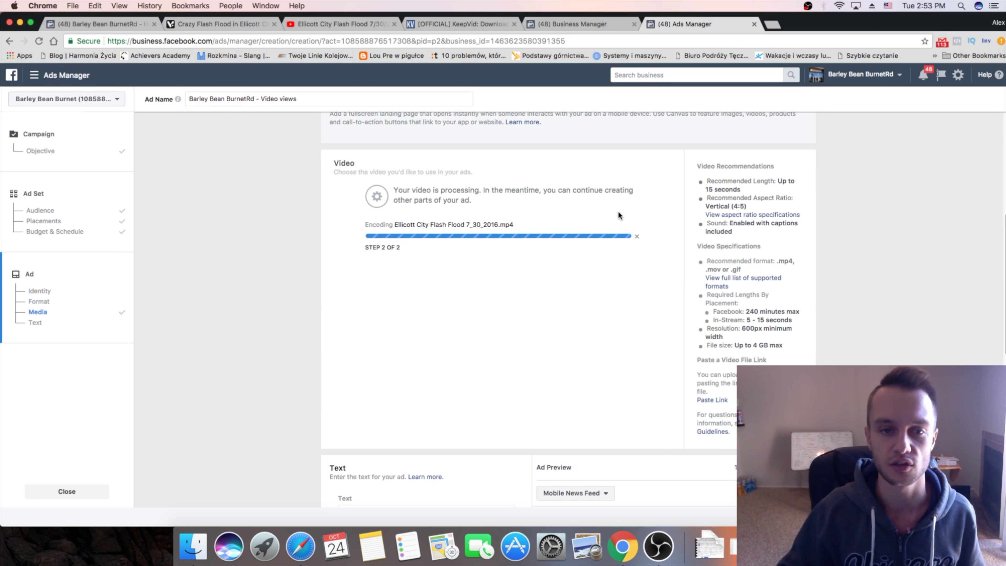
scroll(653, 232, "down", 10)
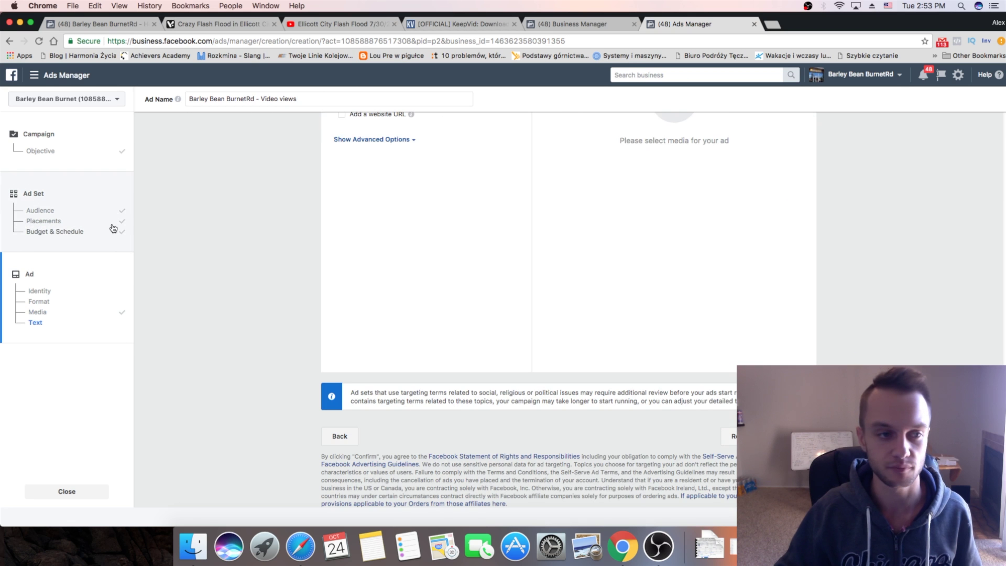
scroll(721, 344, "up", 10)
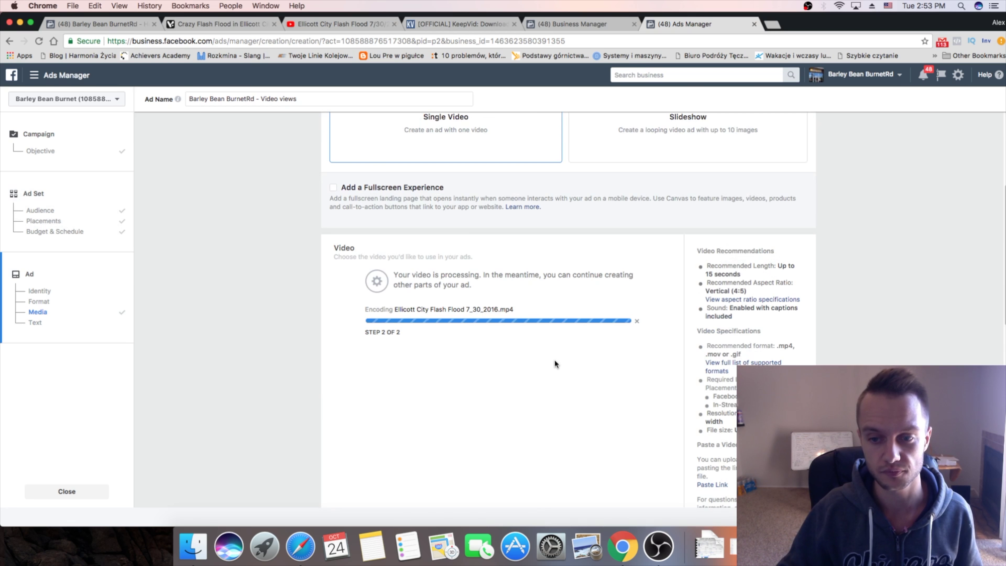
scroll(554, 359, "down", 5)
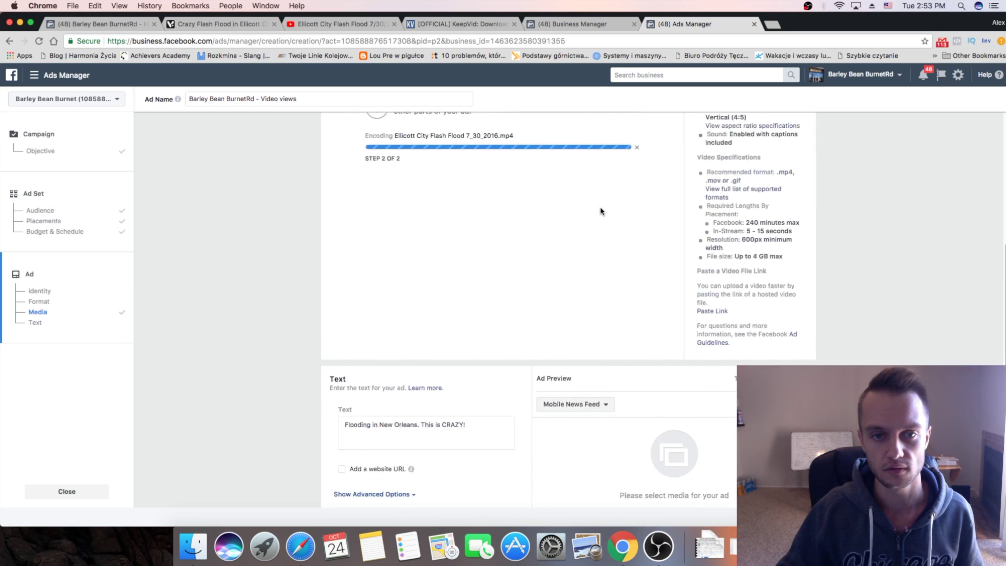
scroll(634, 270, "down", 5)
scroll(697, 321, "down", 8)
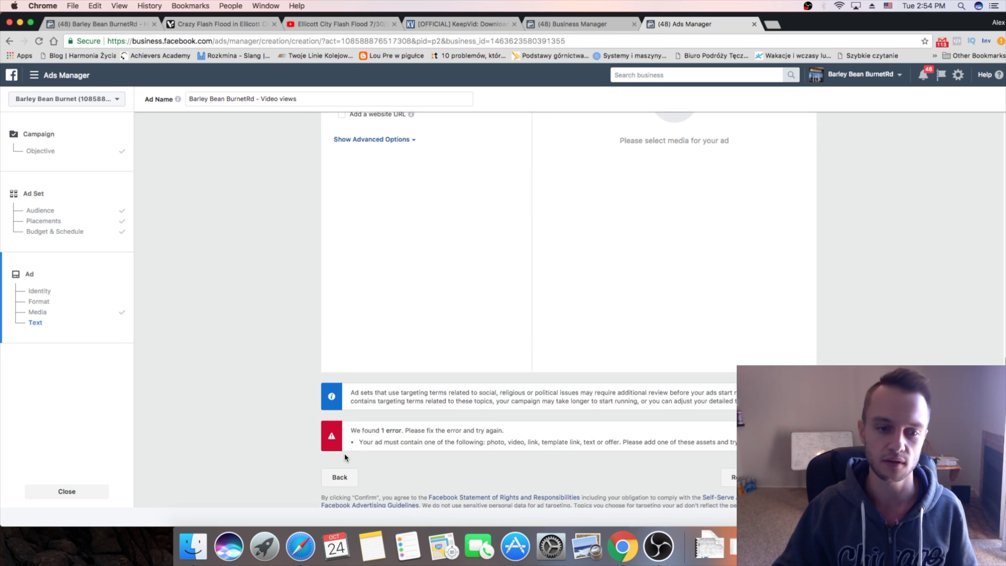
scroll(532, 344, "up", 1)
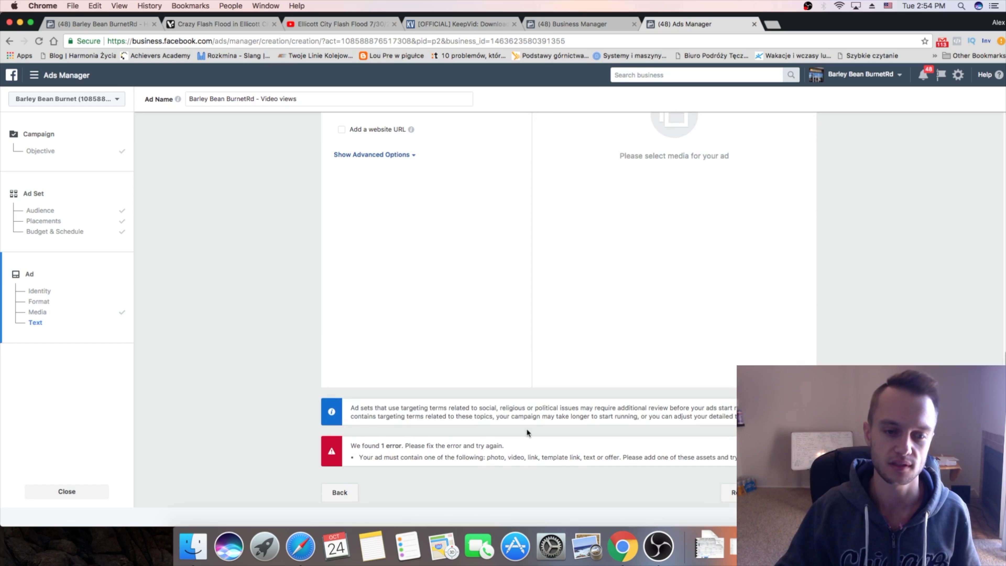
scroll(514, 336, "up", 10)
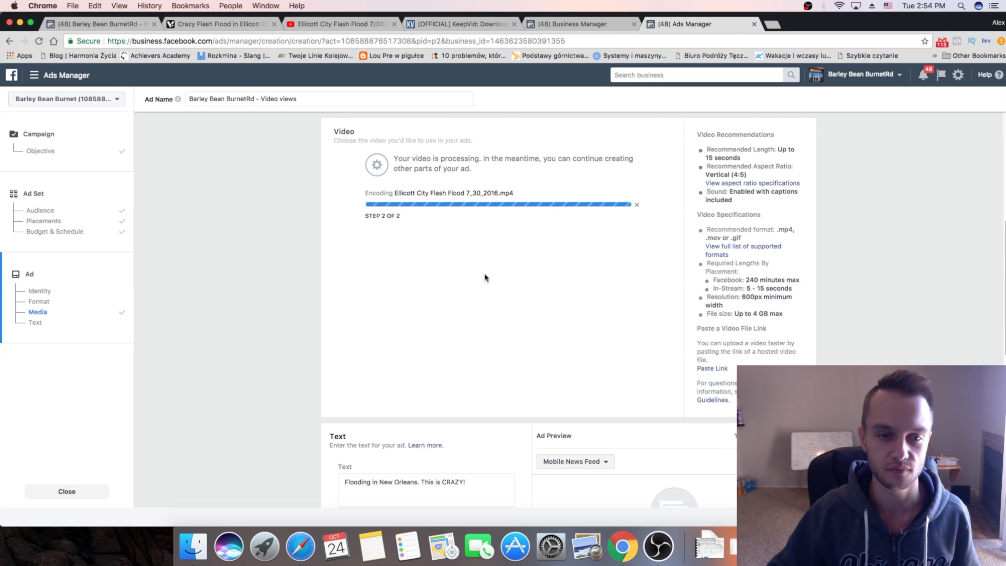
scroll(485, 270, "down", 5)
scroll(490, 257, "up", 4)
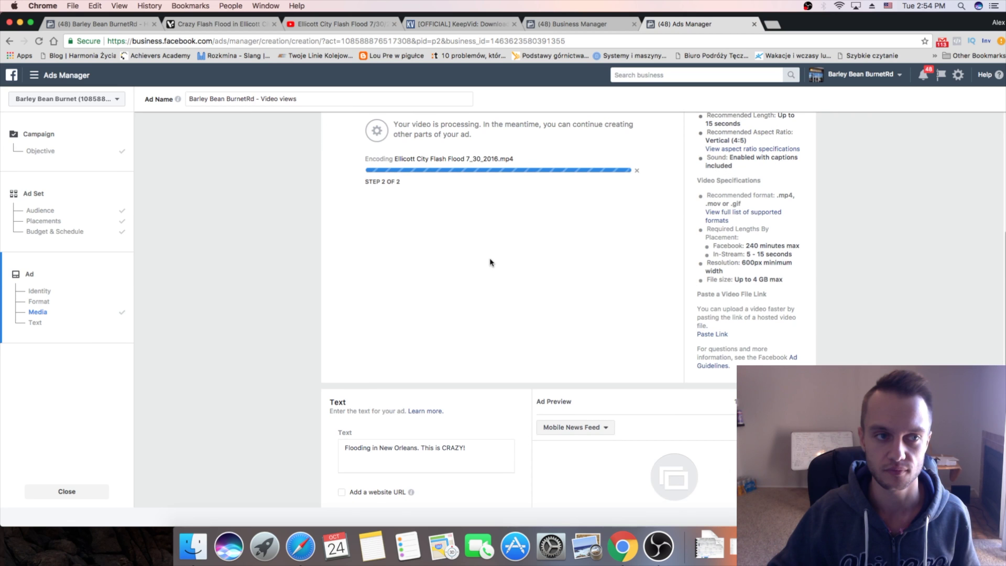
scroll(490, 259, "down", 8)
scroll(518, 262, "up", 8)
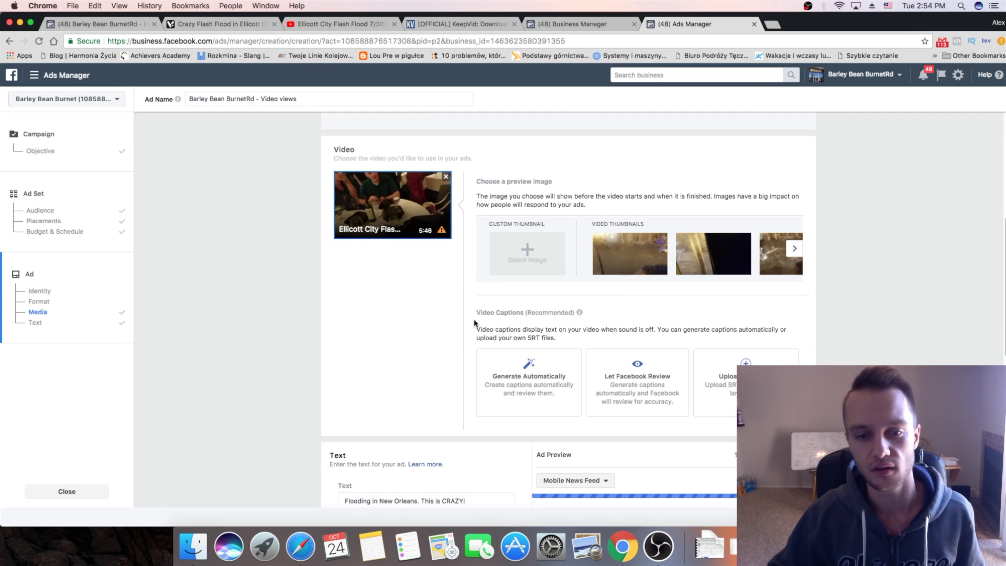
- Submit the finished video views ad for review and continue past the confirmation to the list of ads
scroll(431, 302, "down", 7)
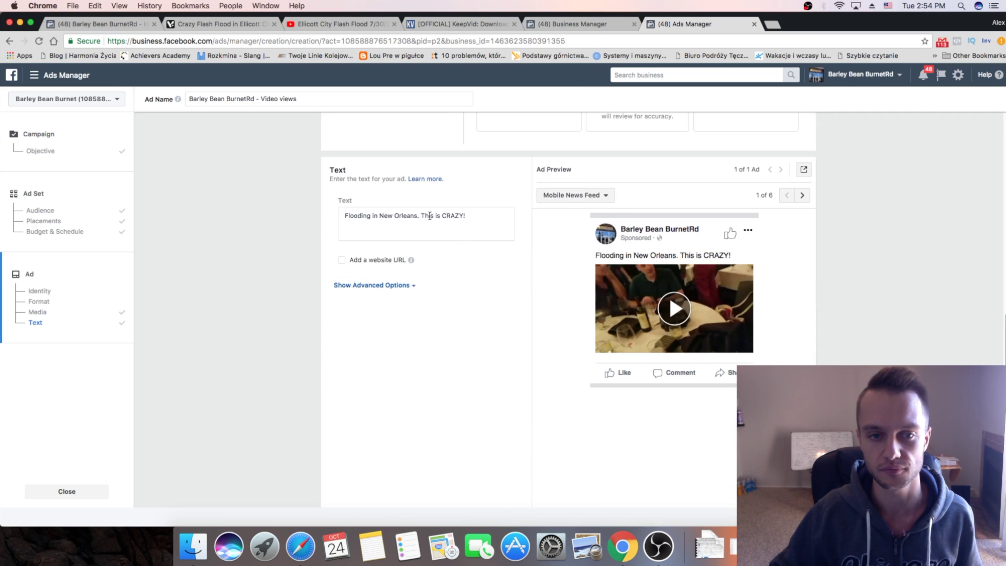
scroll(469, 305, "down", 4)
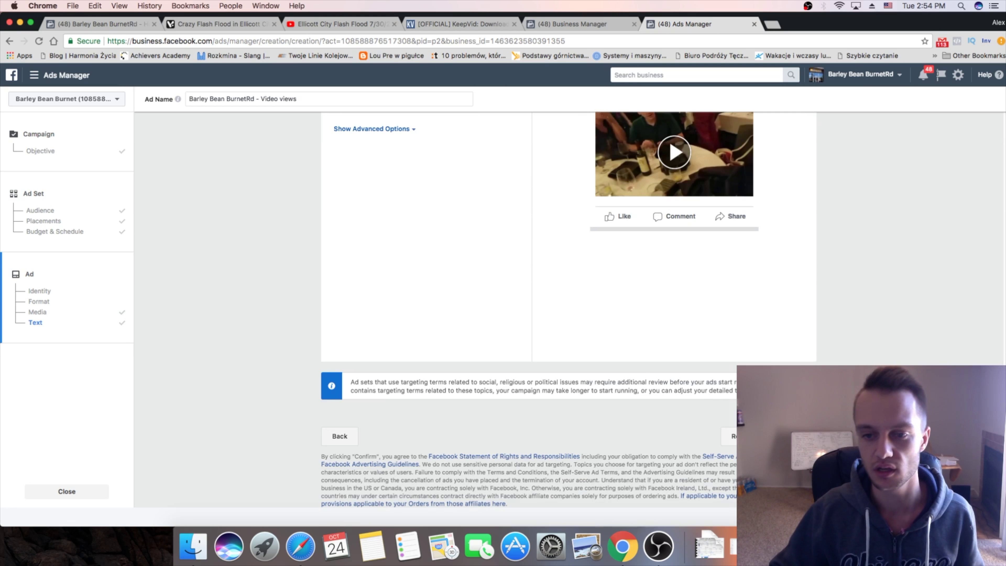
left_click(788, 436)
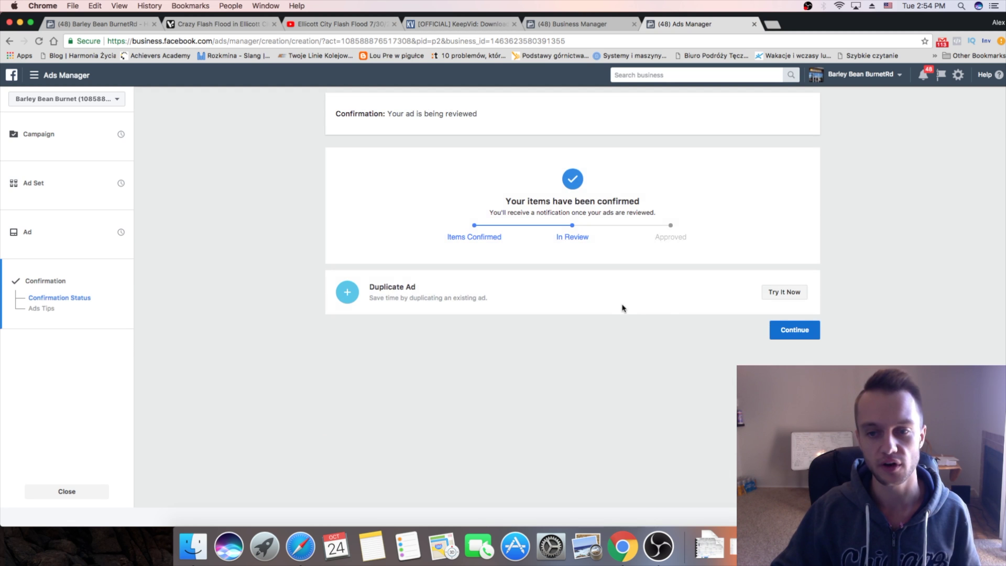
left_click(773, 328)
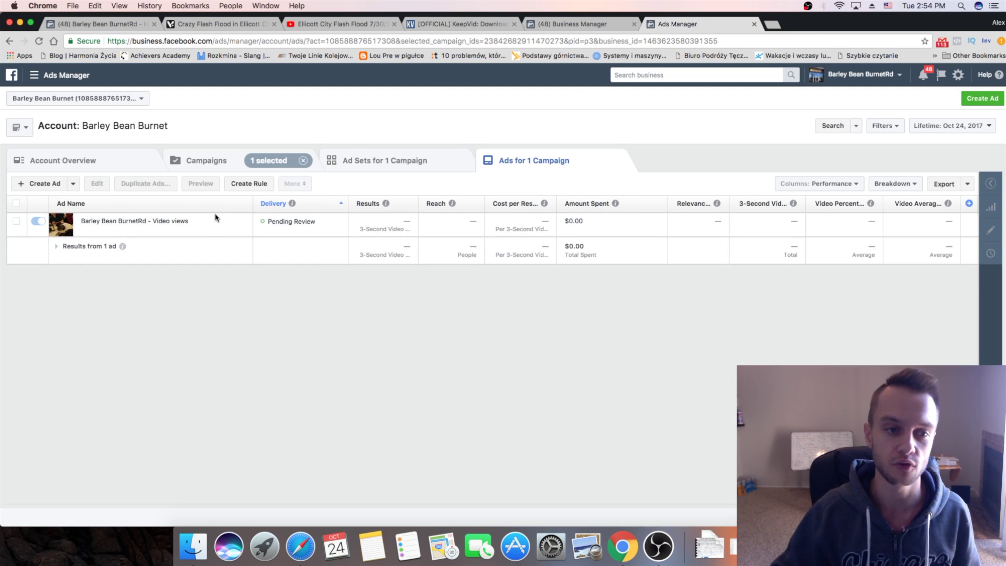
mouse_move(200, 220)
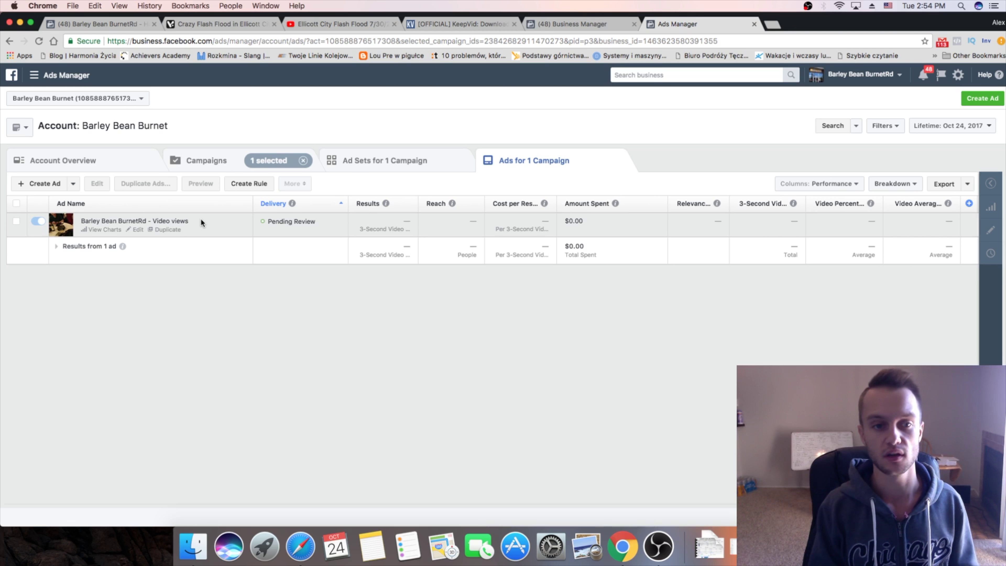
- Start a new ad with the Engagement objective for post engagement, name the campaign "Video PP" and continue to the ad set
left_click(964, 101)
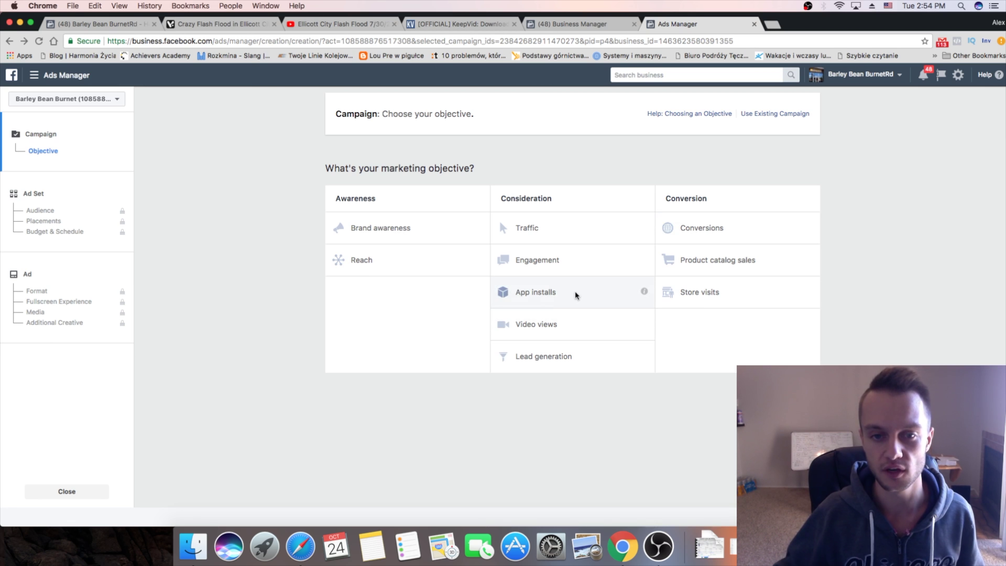
left_click(541, 261)
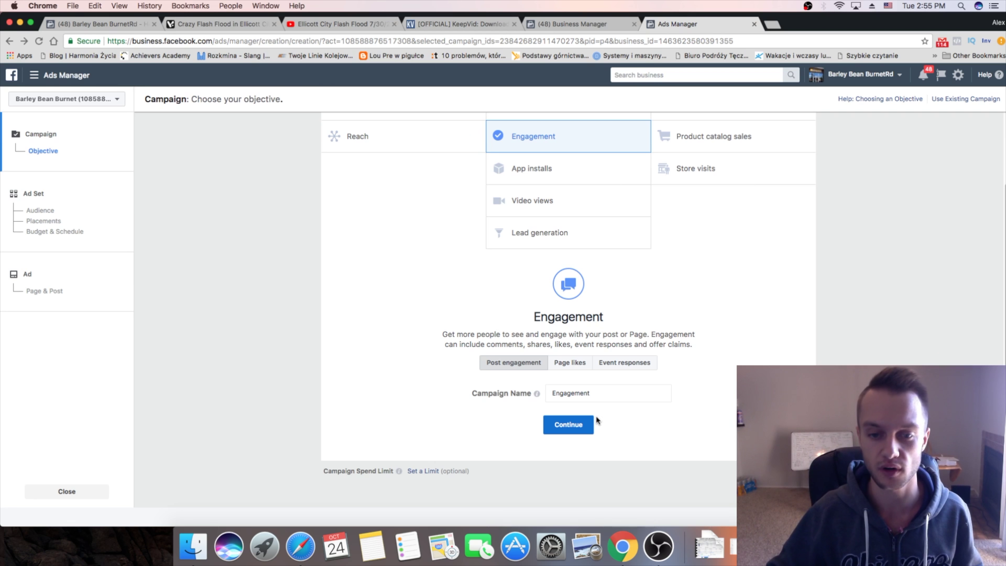
double_click(594, 395)
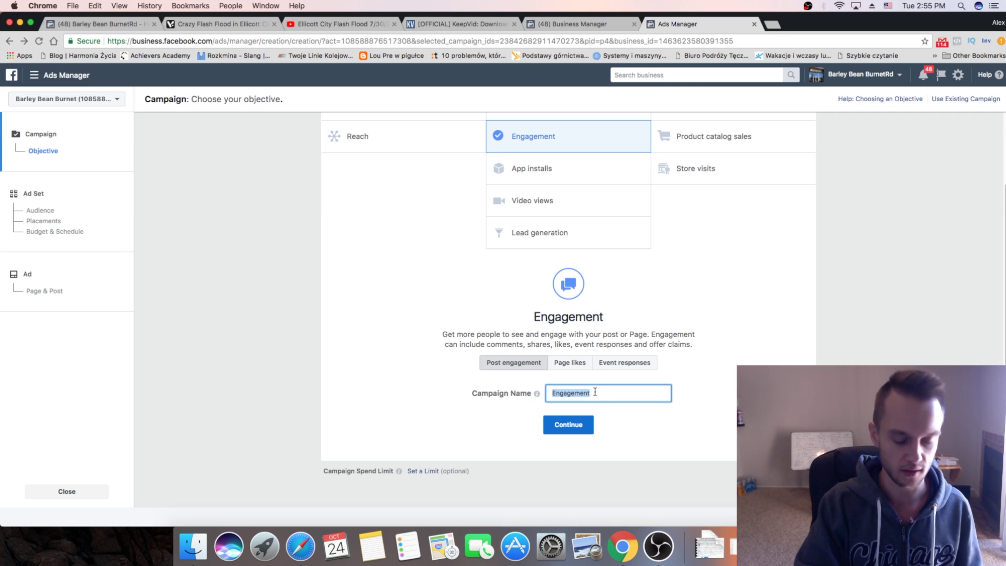
type("Video PP")
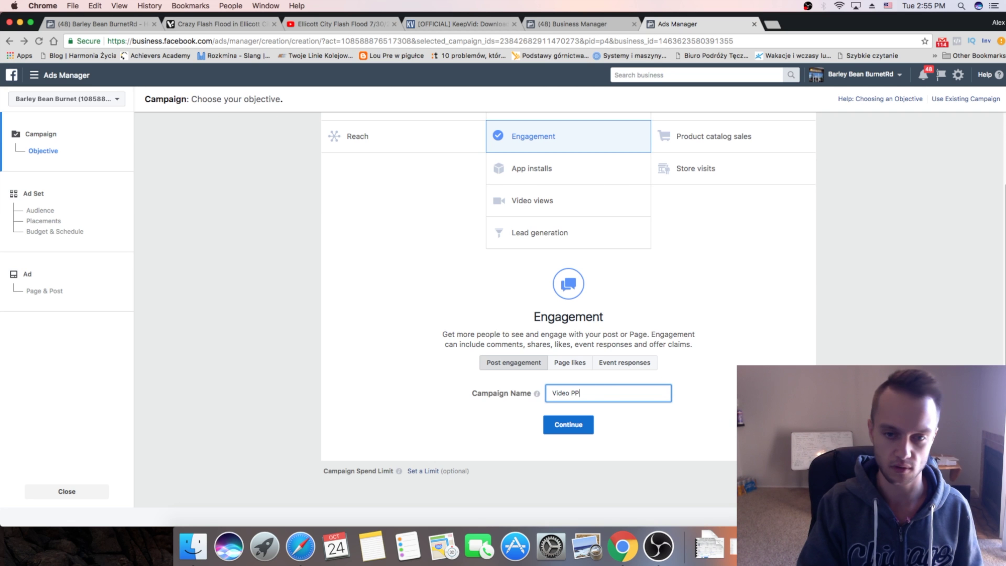
left_click(592, 424)
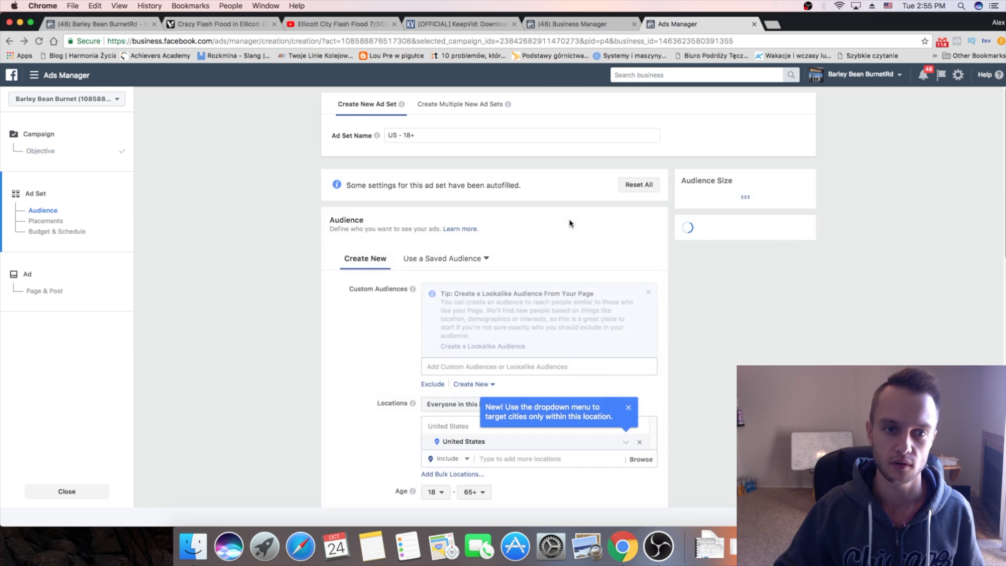
- Dismiss the location tip and set the ad set's audience location to New Orleans, Louisiana, United States
left_click(629, 408)
scroll(288, 281, "down", 5)
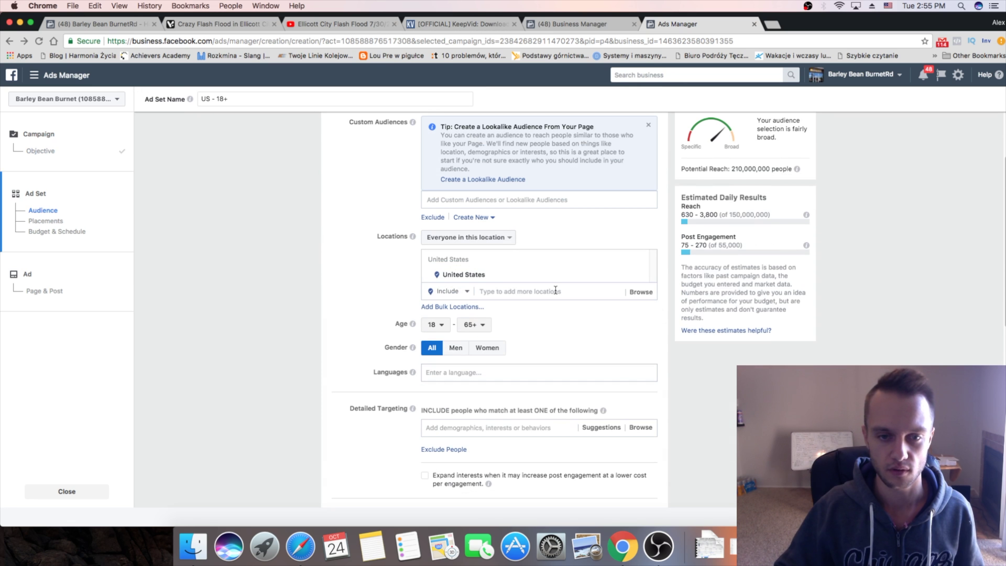
left_click(556, 291)
type("New orle")
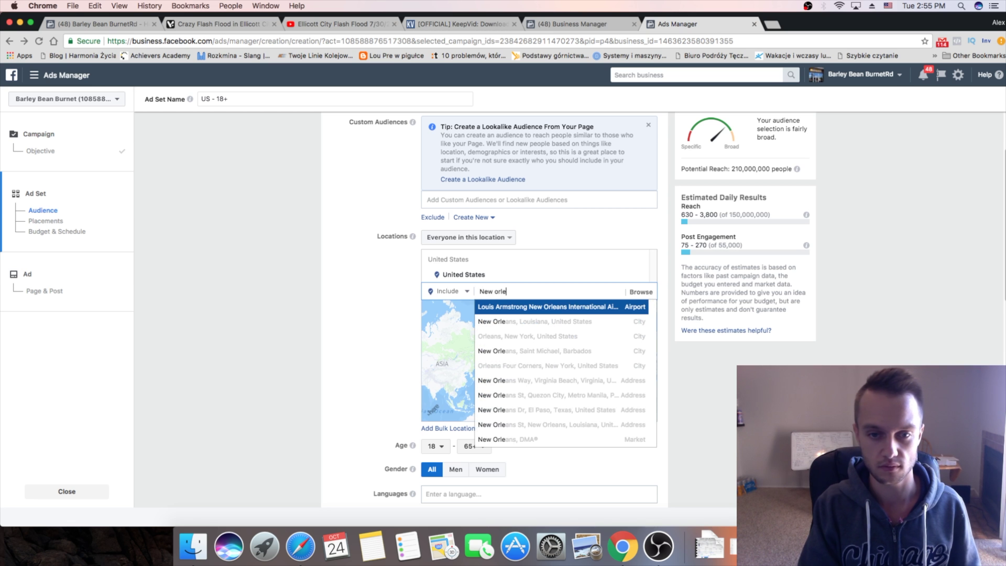
left_click(554, 321)
- Switch the ad set to manually edited placements and exclude Audience Network and Instagram
scroll(404, 312, "down", 5)
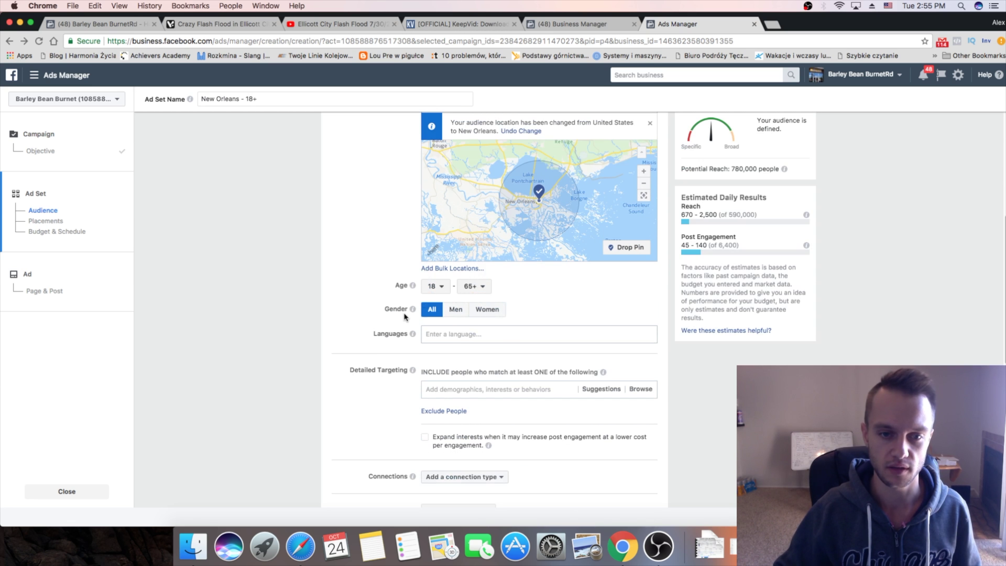
scroll(581, 343, "down", 3)
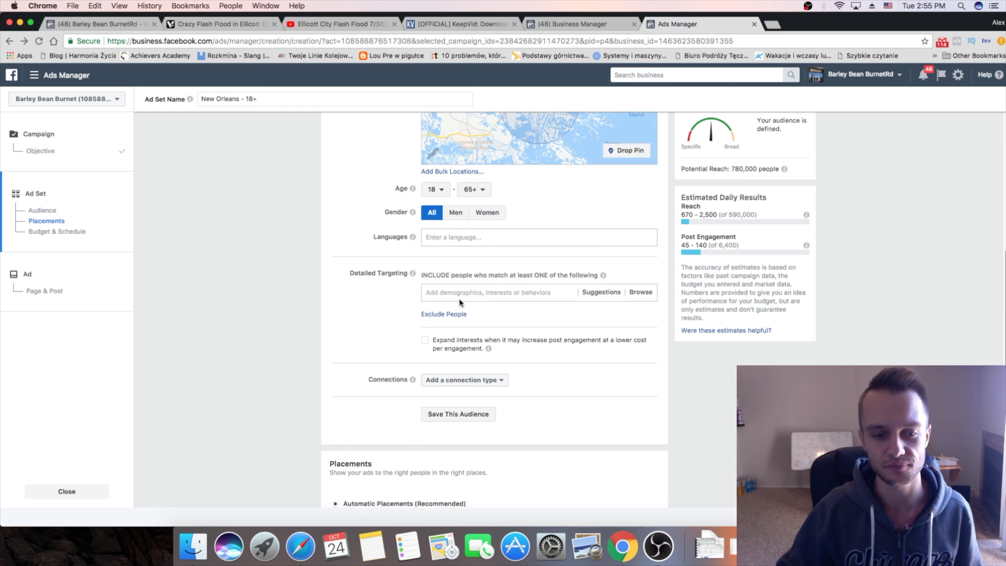
scroll(559, 203, "down", 5)
scroll(467, 218, "down", 2)
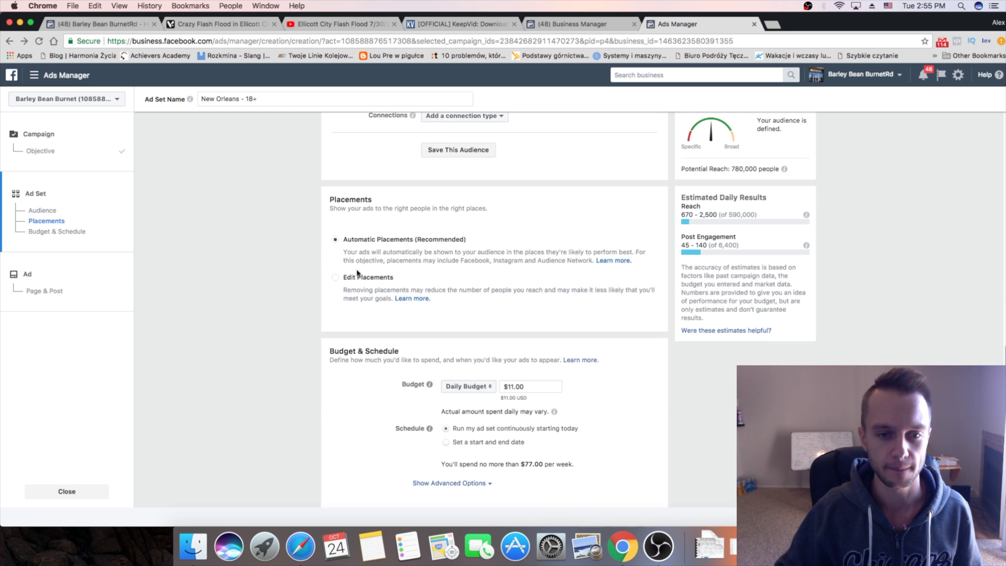
left_click(335, 278)
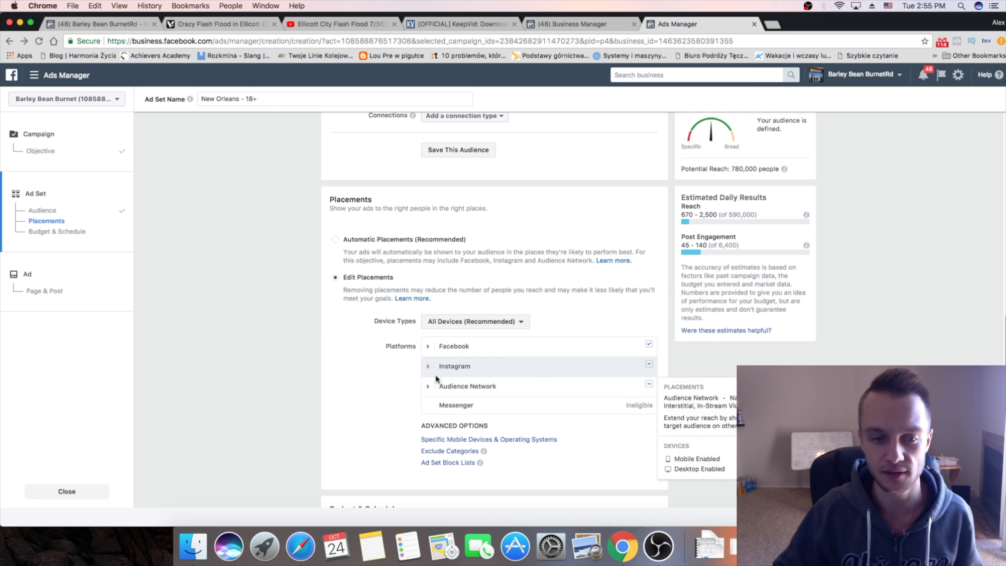
left_click(649, 384)
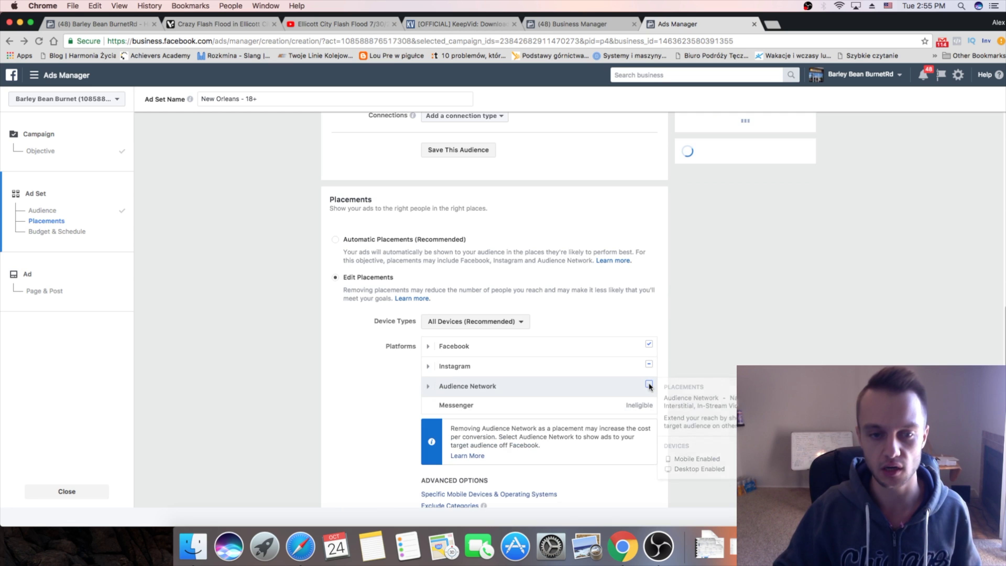
left_click(648, 363)
- Limit the Facebook placements to Feeds by excluding Suggested Videos, Right Column, In-Stream Videos and Instant Articles
left_click(428, 346)
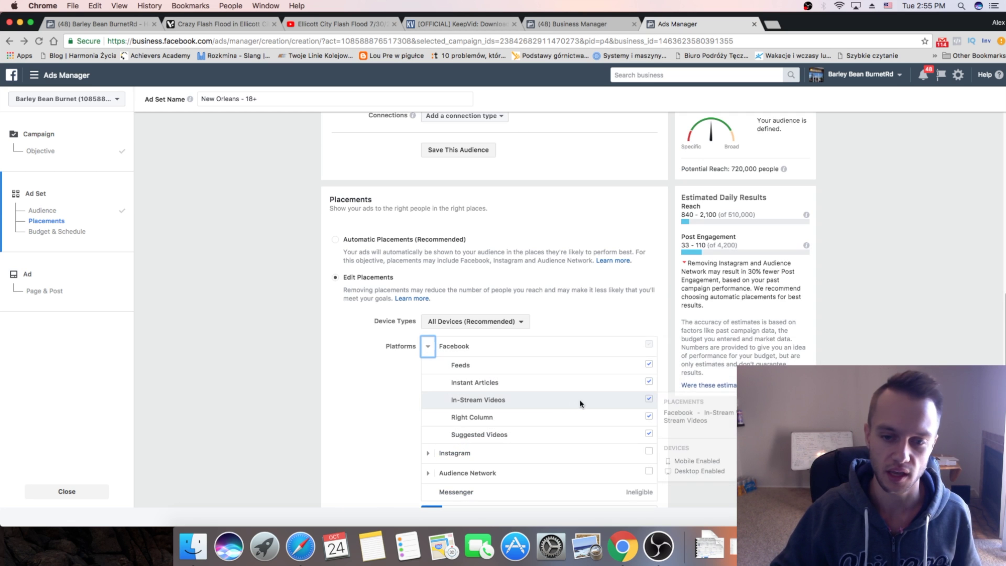
left_click(650, 432)
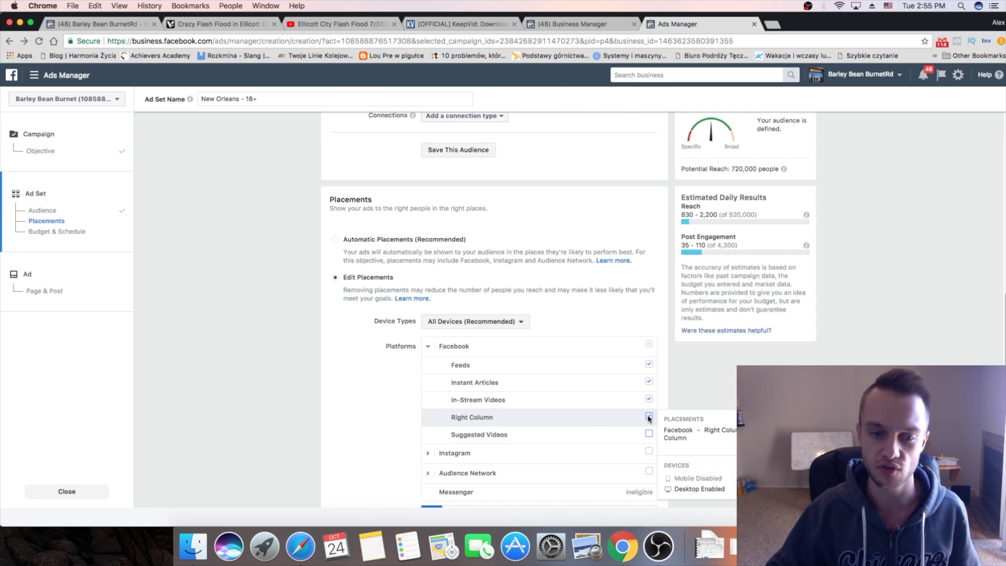
left_click(648, 415)
left_click(650, 398)
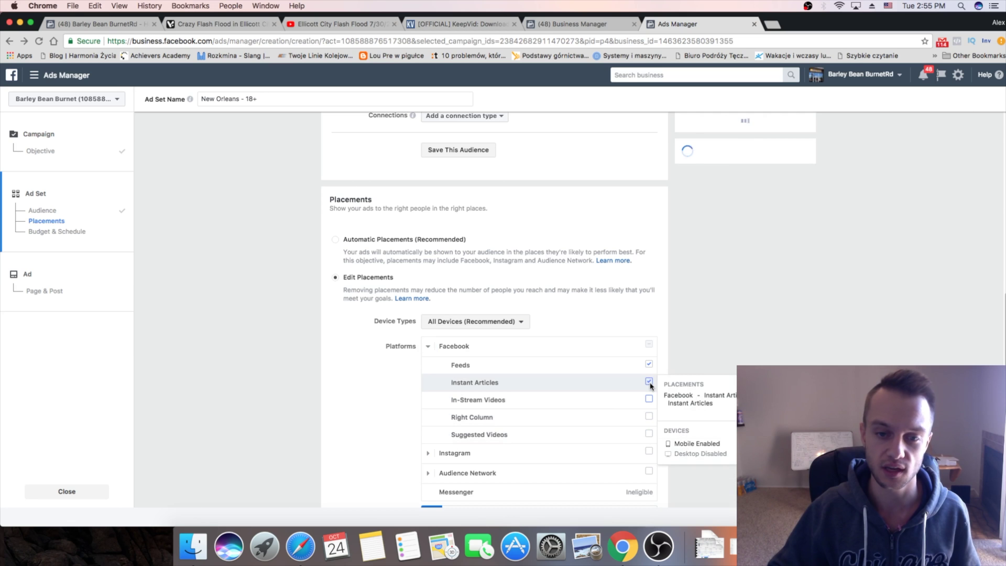
left_click(649, 381)
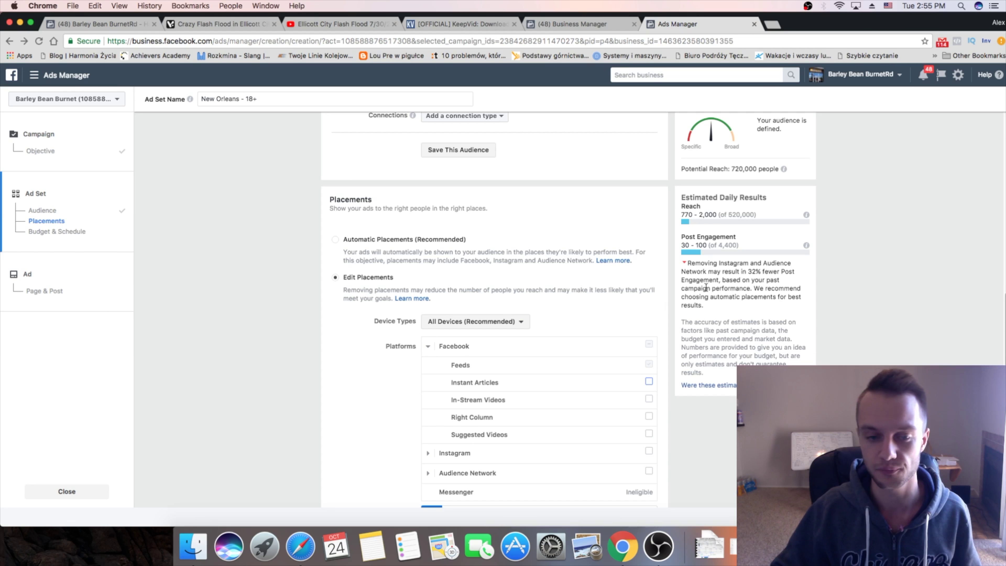
- Set the ad set's daily budget to $5.00, continue to the ad level and choose to create a new ad
scroll(529, 294, "down", 8)
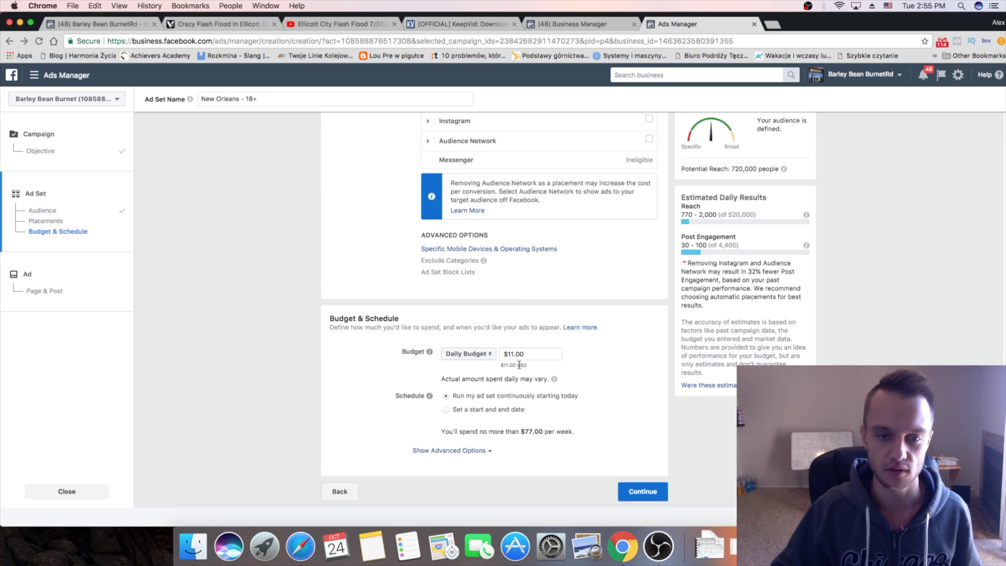
left_click(525, 359)
key("super+a")
type("5")
left_click(631, 364)
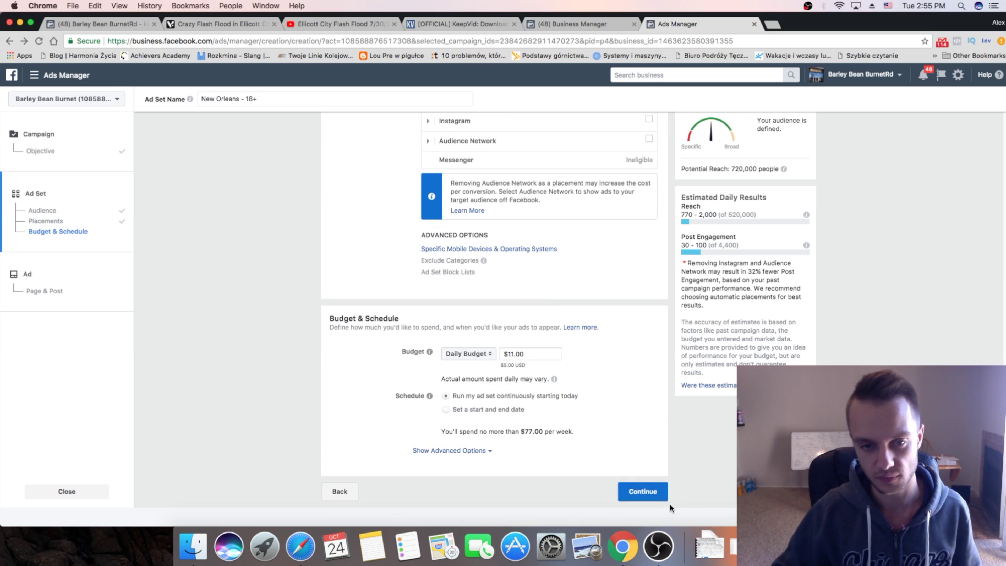
left_click(642, 493)
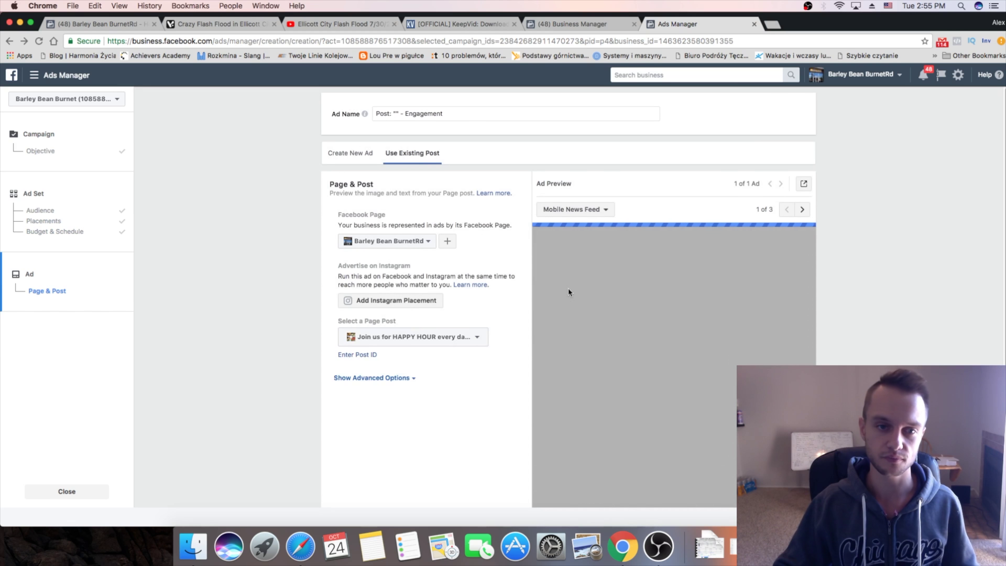
left_click(351, 153)
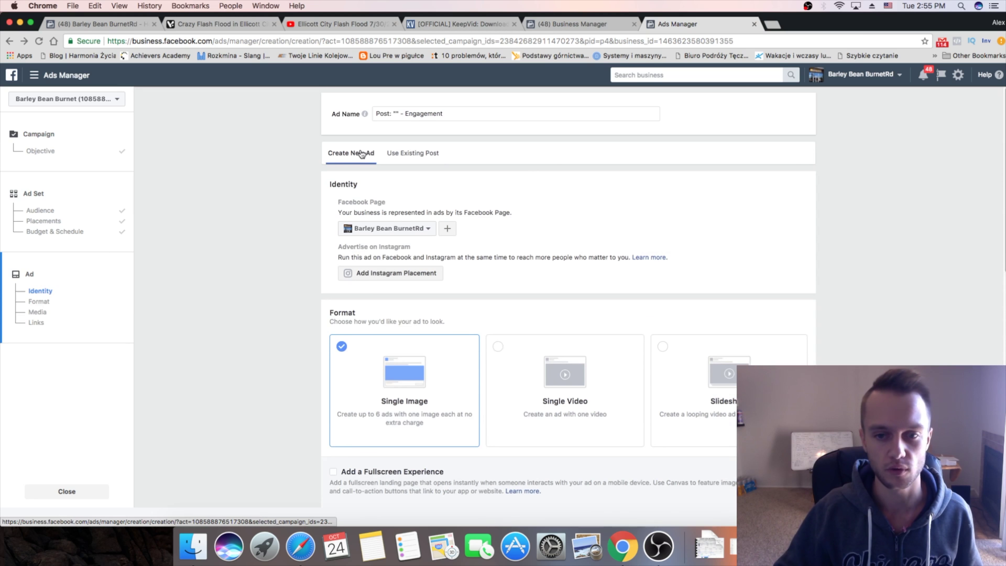
scroll(484, 210, "down", 10)
scroll(451, 237, "up", 5)
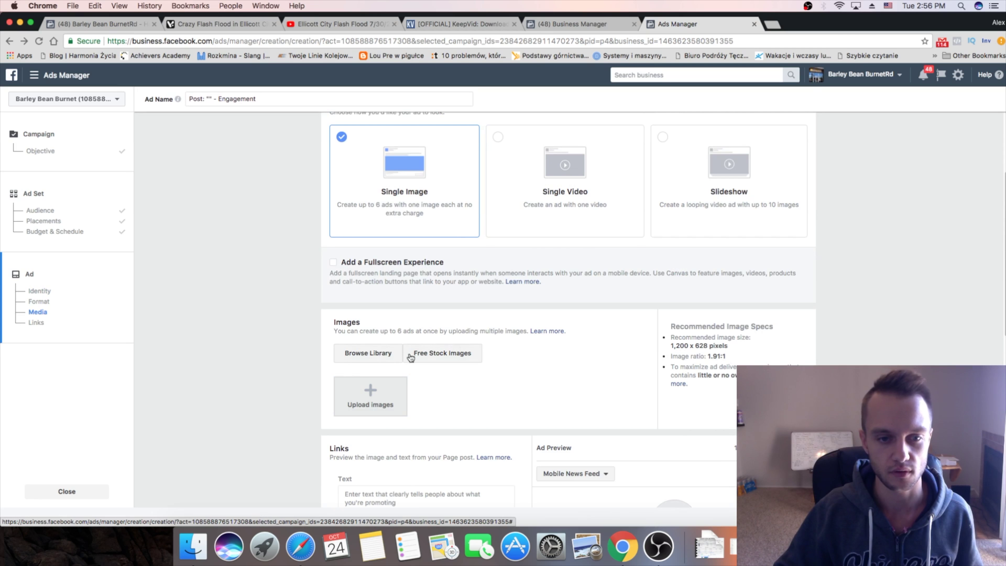
scroll(436, 333, "down", 2)
left_click(353, 294)
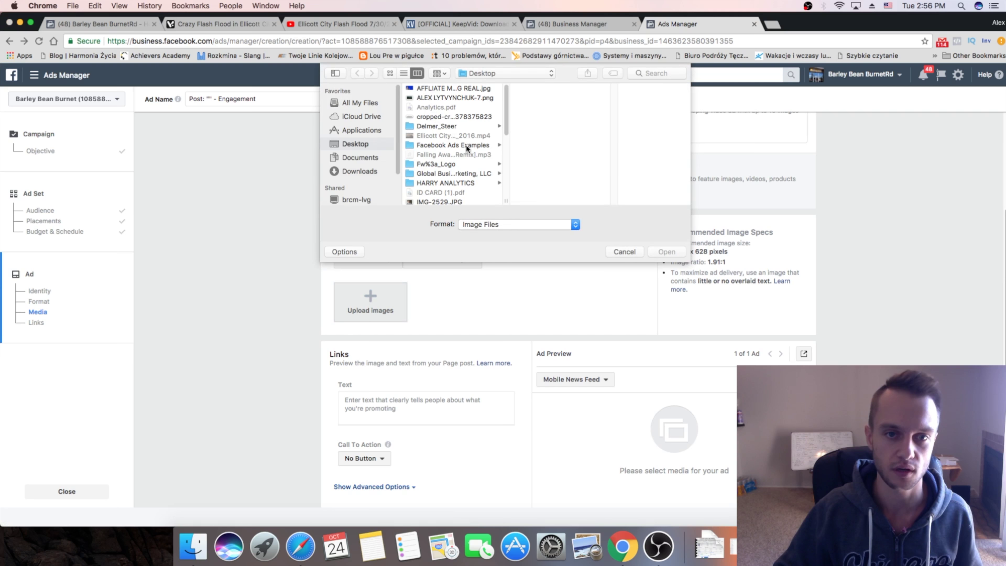
scroll(480, 121, "down", 1)
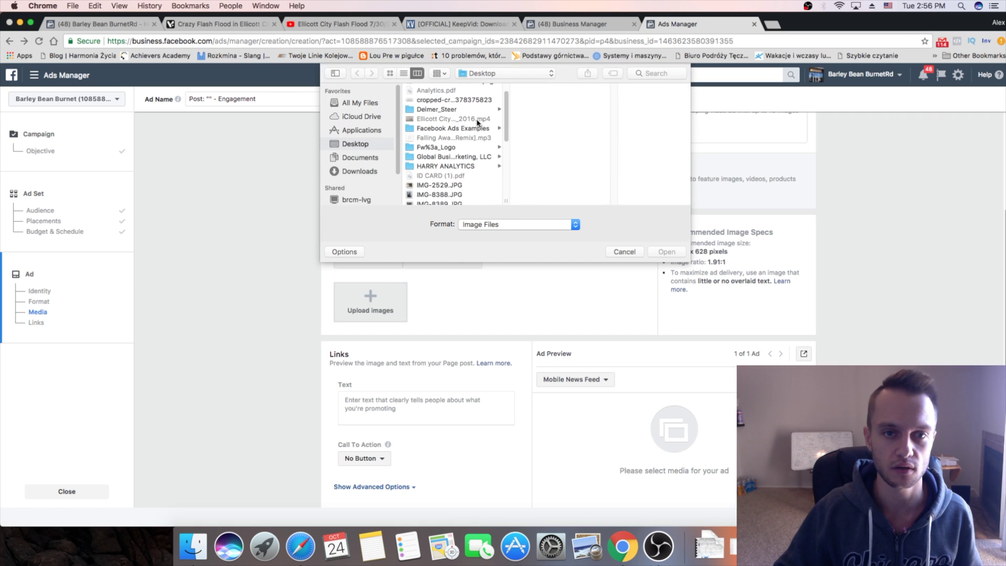
left_click(624, 252)
- Choose the Single Video format and upload "Ellicott City Flash Flood 7_30_2016.mp4" from the Desktop as the ad's video
scroll(498, 208, "up", 3)
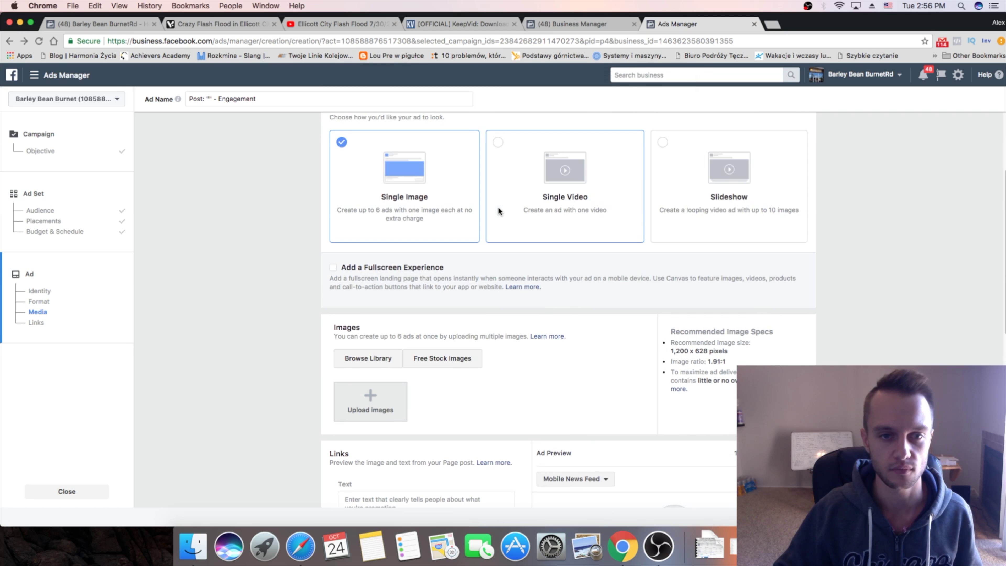
scroll(498, 207, "up", 2)
left_click(610, 287)
scroll(525, 303, "down", 3)
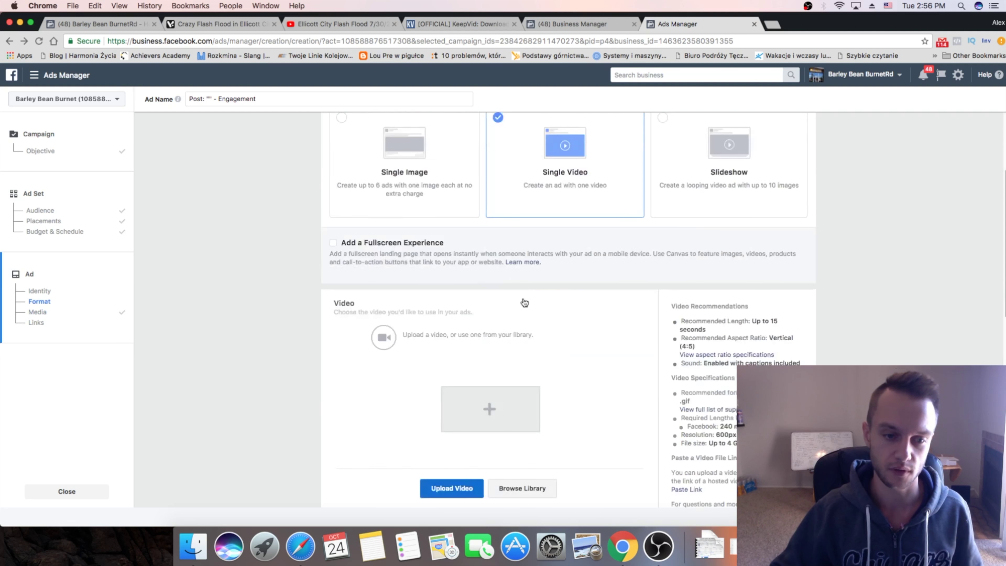
scroll(525, 302, "down", 3)
left_click(510, 282)
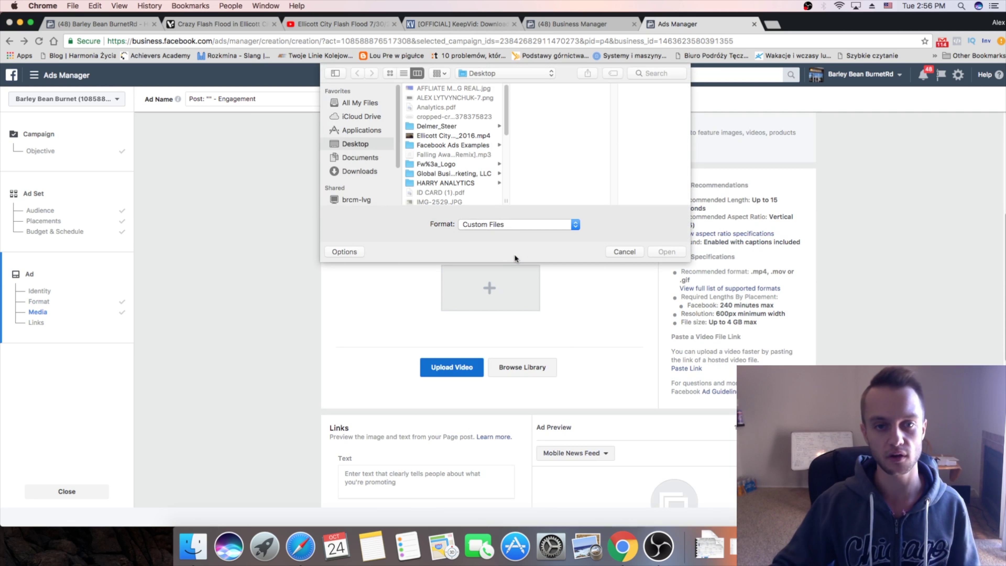
left_click(451, 135)
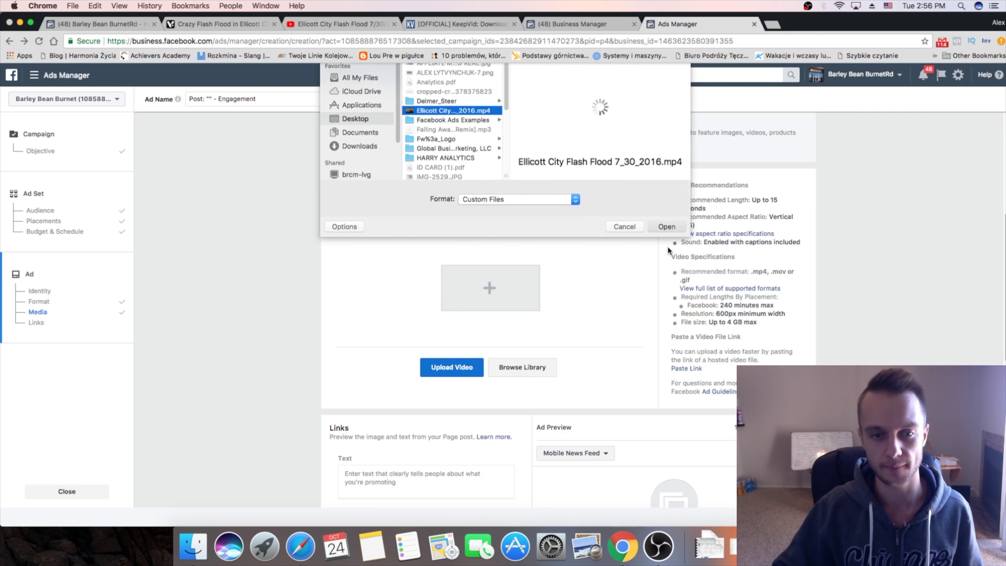
key("Return")
- Enter the ad text "Flooding in New Orleans. THIS IS CRAZY!" and set the call to action to Learn More
scroll(492, 265, "down", 1)
scroll(497, 259, "down", 5)
left_click(381, 292)
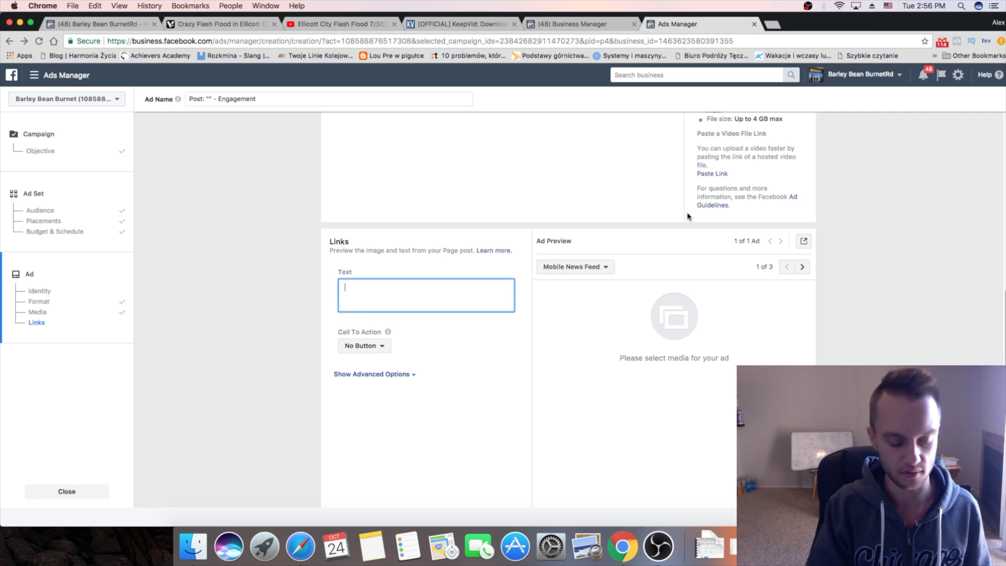
type("Flooding in New Orleans. THIS IS CRA")
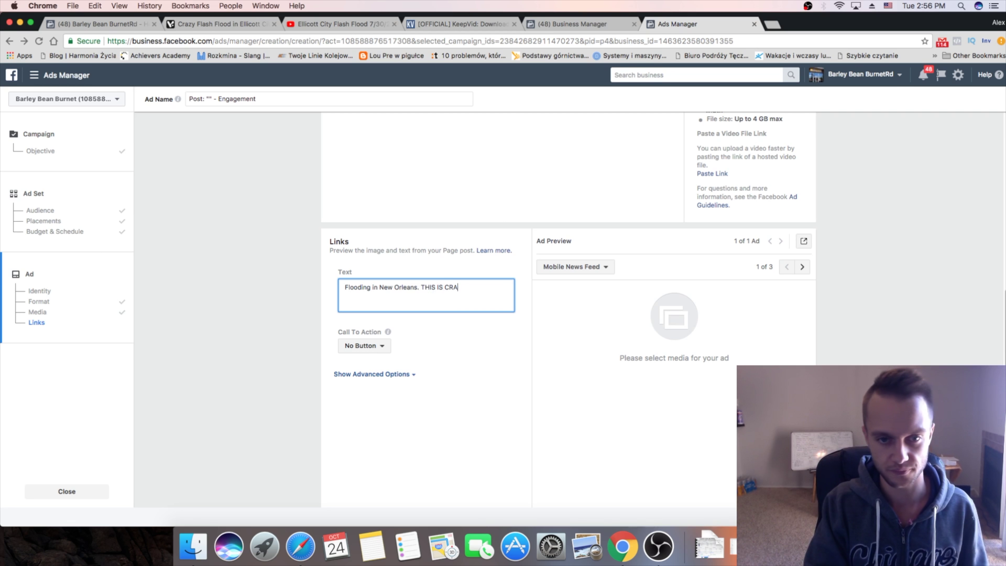
type("!")
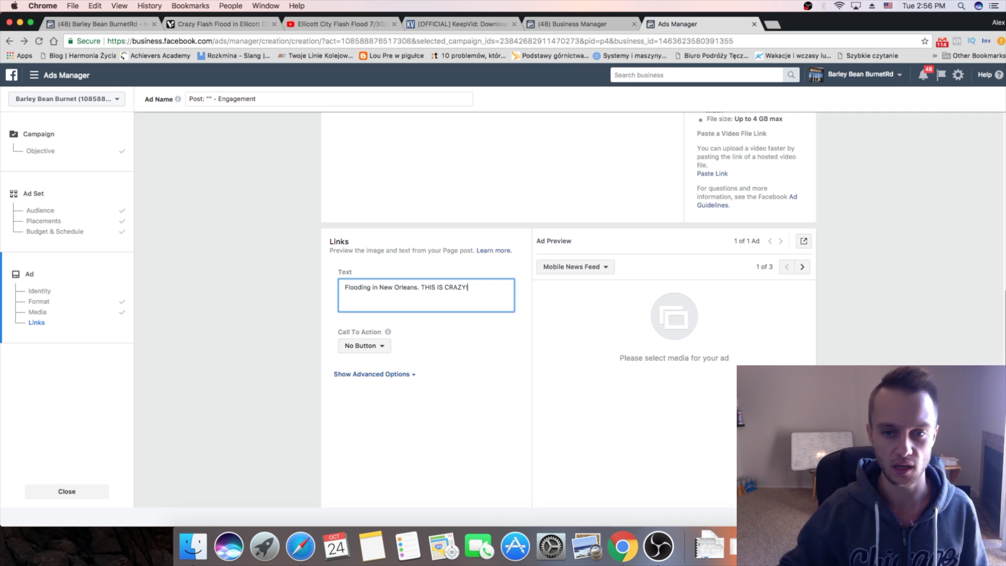
left_click(362, 346)
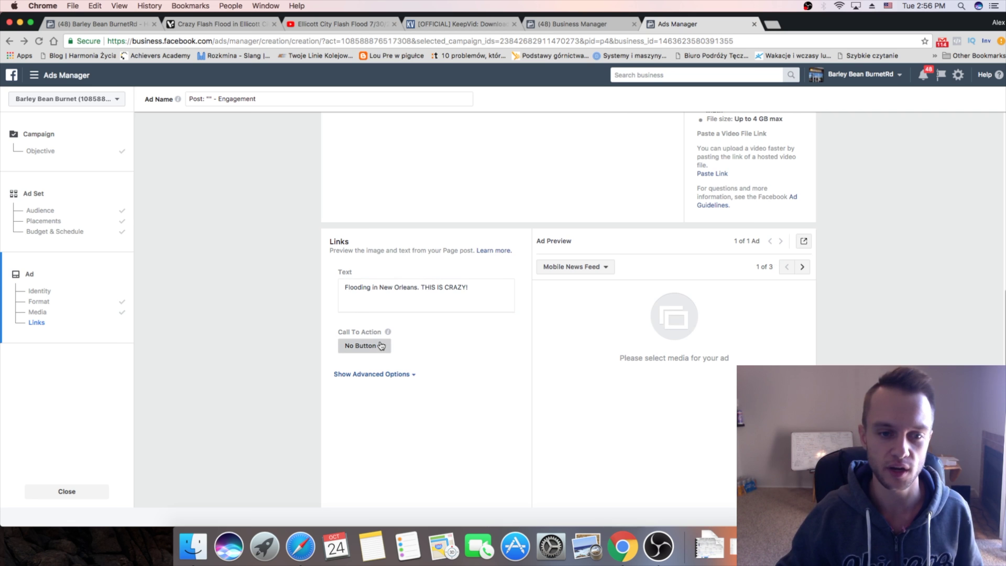
left_click(372, 376)
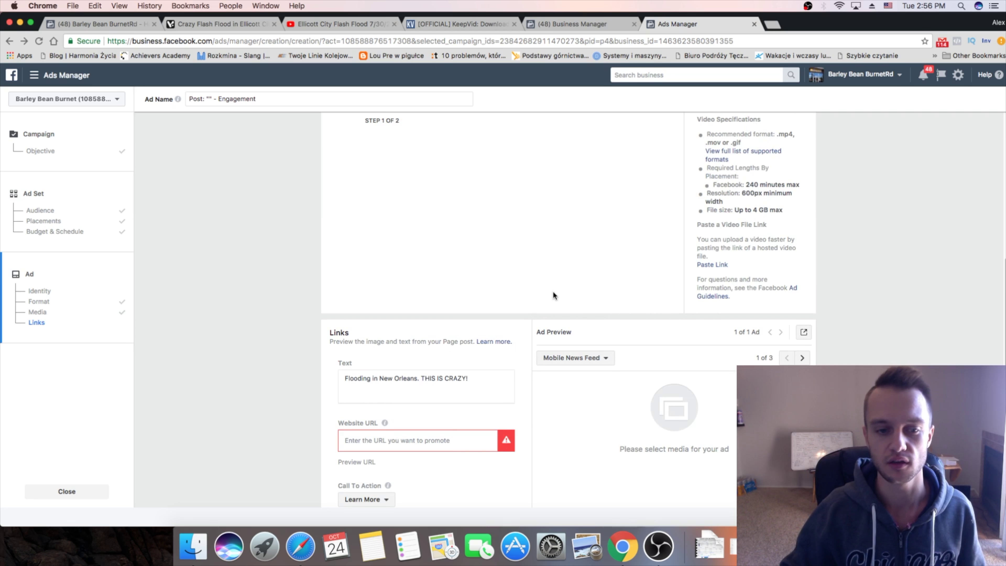
- Check the video upload's progress and look at the option to use an existing page post for the ad
scroll(476, 349, "up", 9)
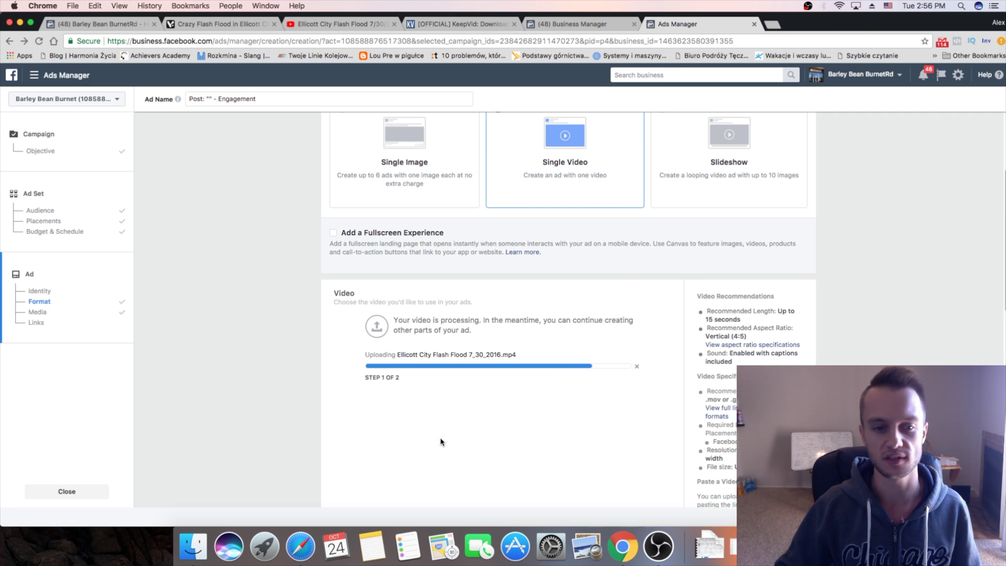
scroll(534, 300, "up", 3)
scroll(534, 305, "up", 3)
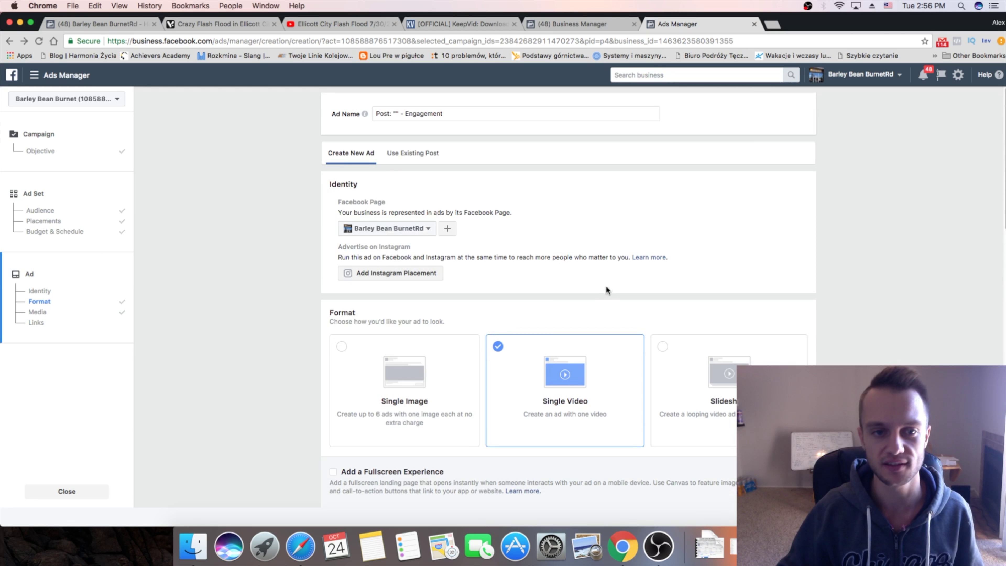
left_click(421, 158)
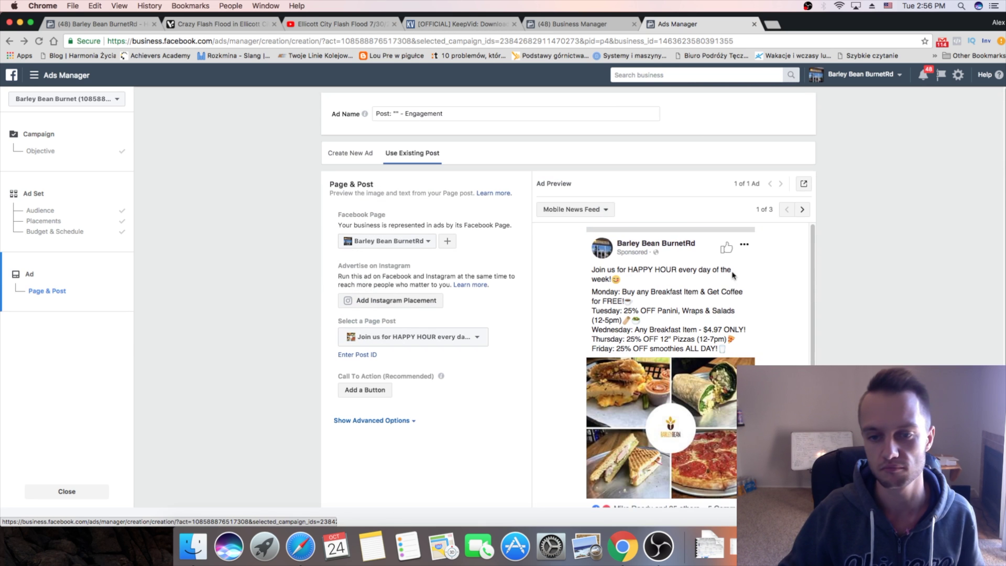
scroll(611, 290, "down", 5)
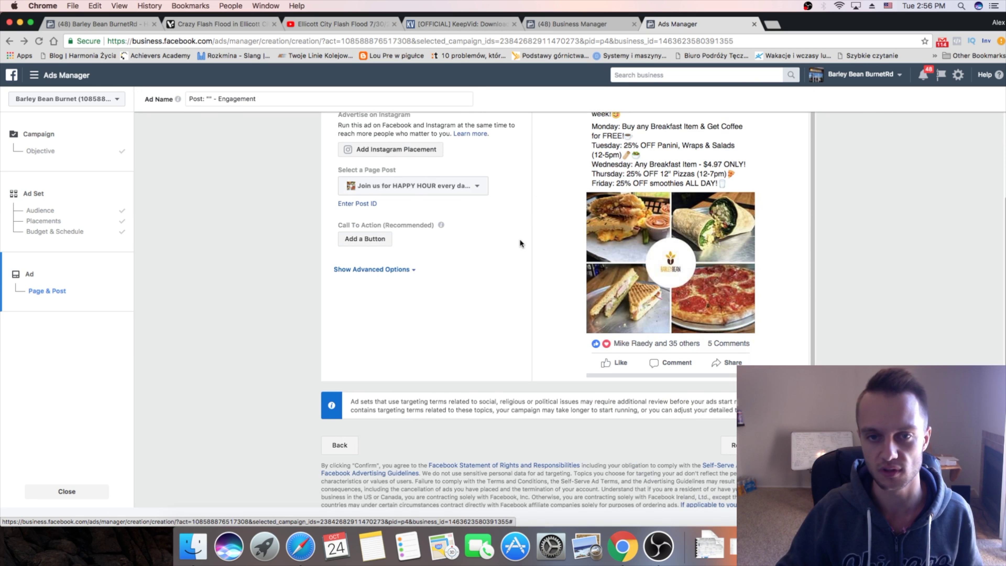
scroll(520, 238, "up", 5)
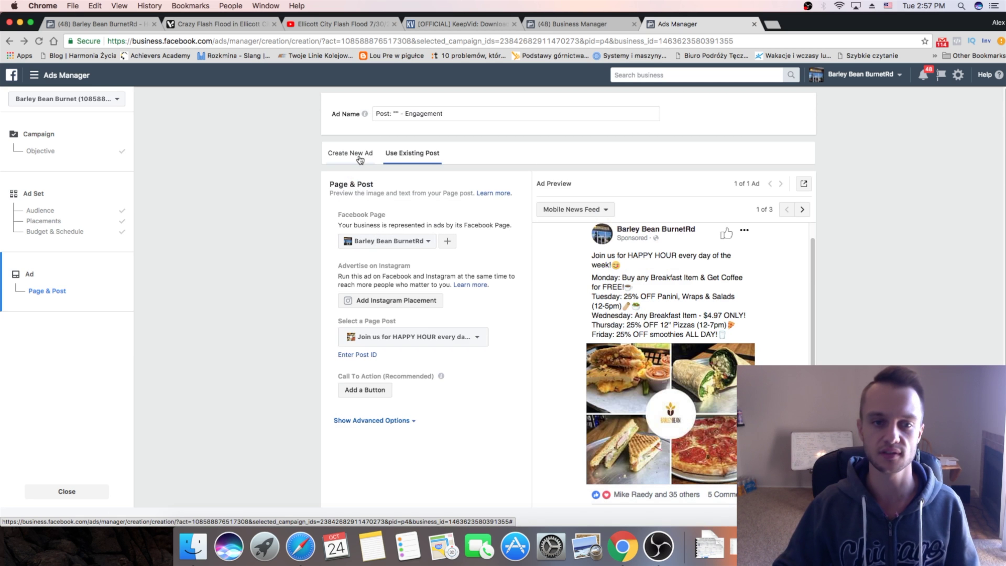
- Switch back to creating a new ad and select the Single Video format again
left_click(350, 153)
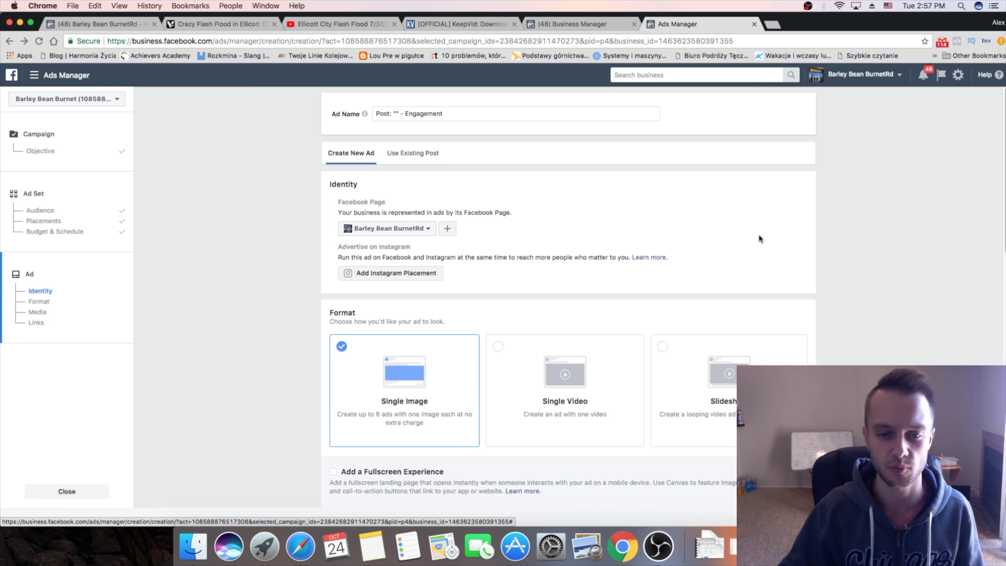
scroll(640, 245, "down", 8)
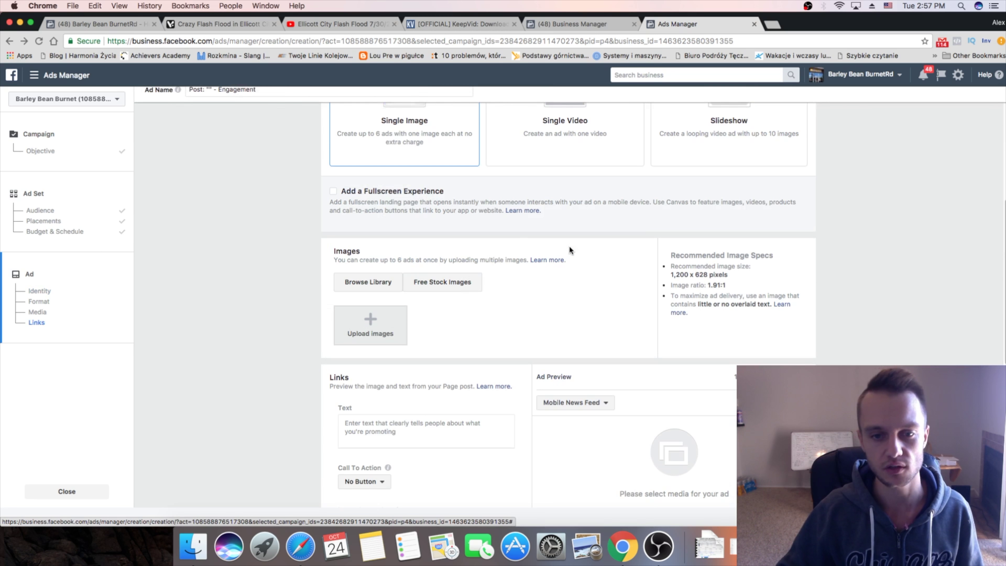
scroll(537, 230, "down", 10)
scroll(535, 215, "up", 12)
scroll(535, 212, "down", 5)
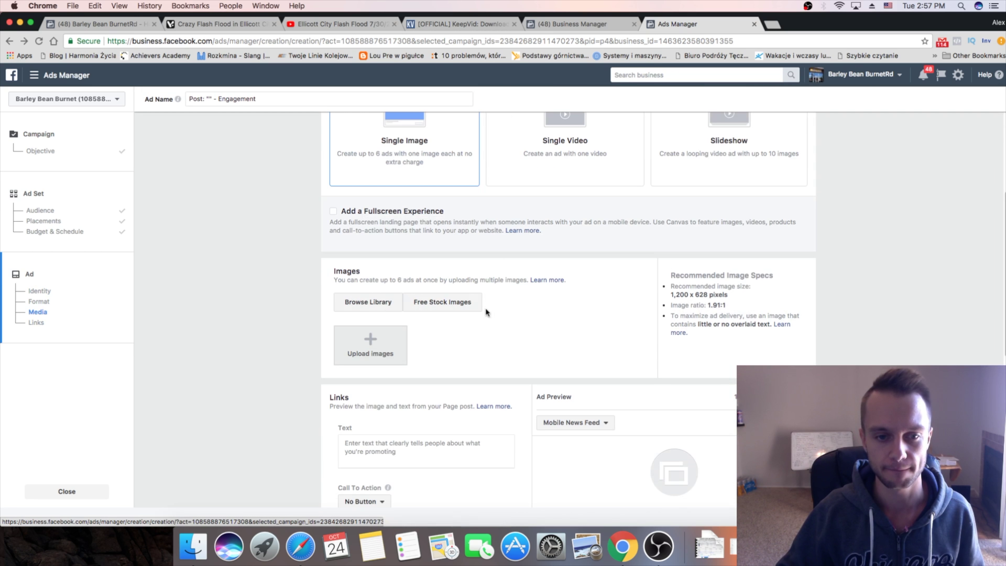
scroll(465, 323, "up", 6)
left_click(545, 343)
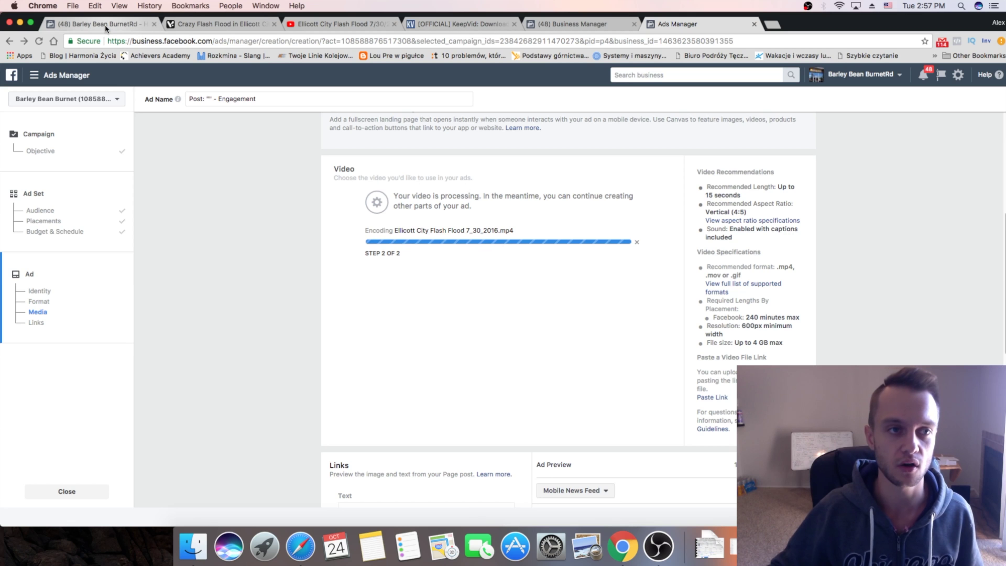
- Search Google for "facebook auto invite tool" in a new browser tab
left_click(771, 25)
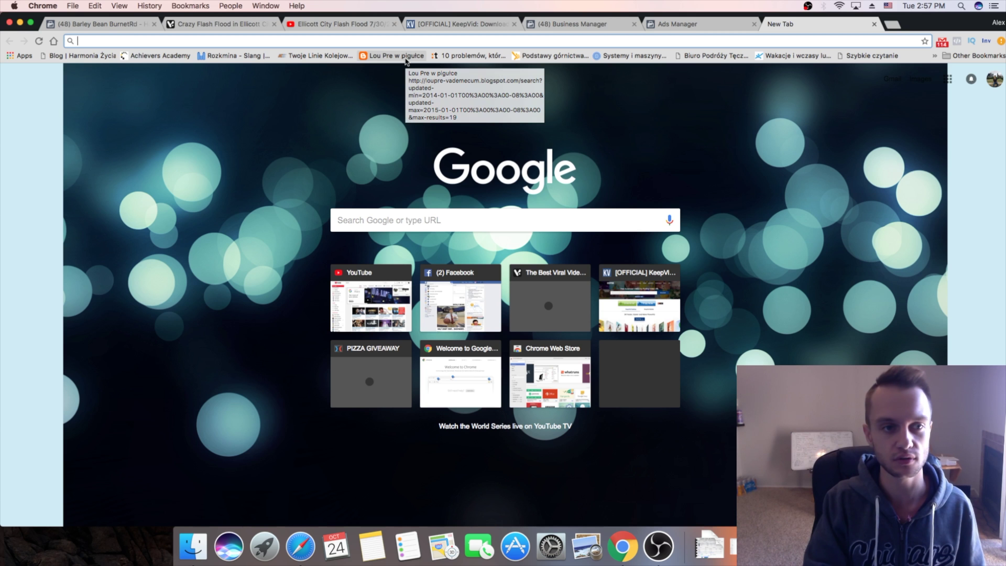
type("face")
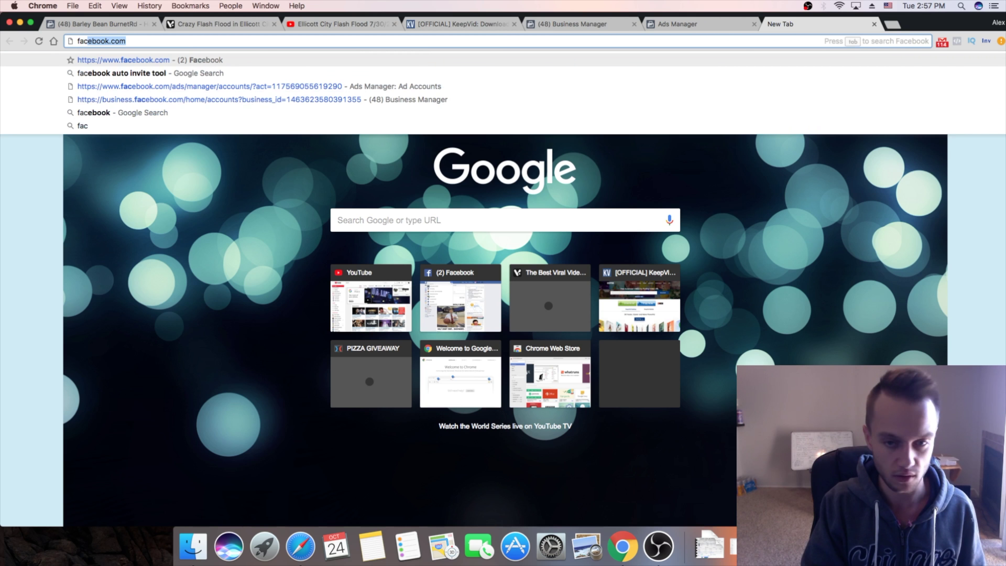
type("b")
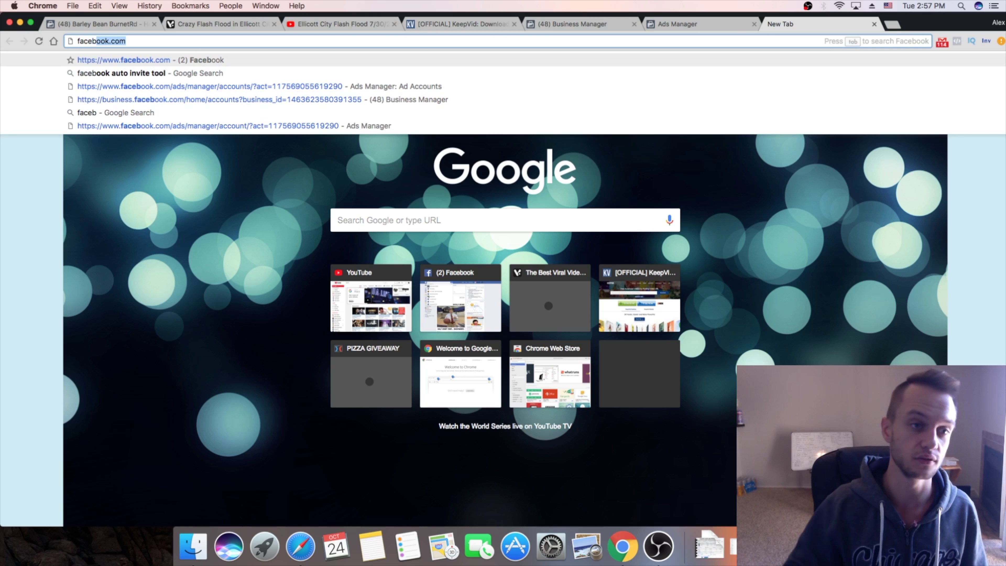
left_click(353, 73)
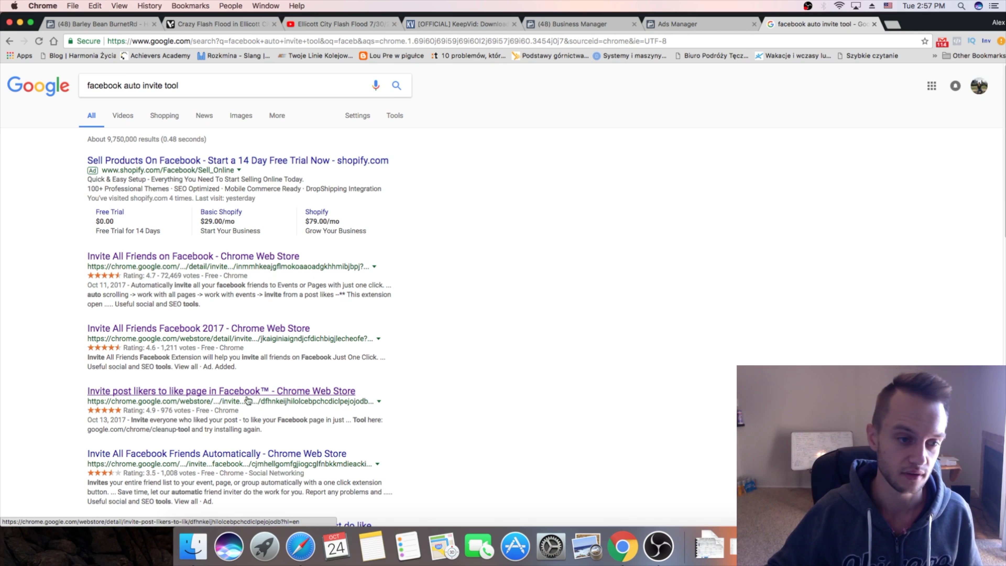
- View the Chrome Web Store listing for the extension that invites post likers to like a Facebook page, and close its details
scroll(192, 385, "down", 1)
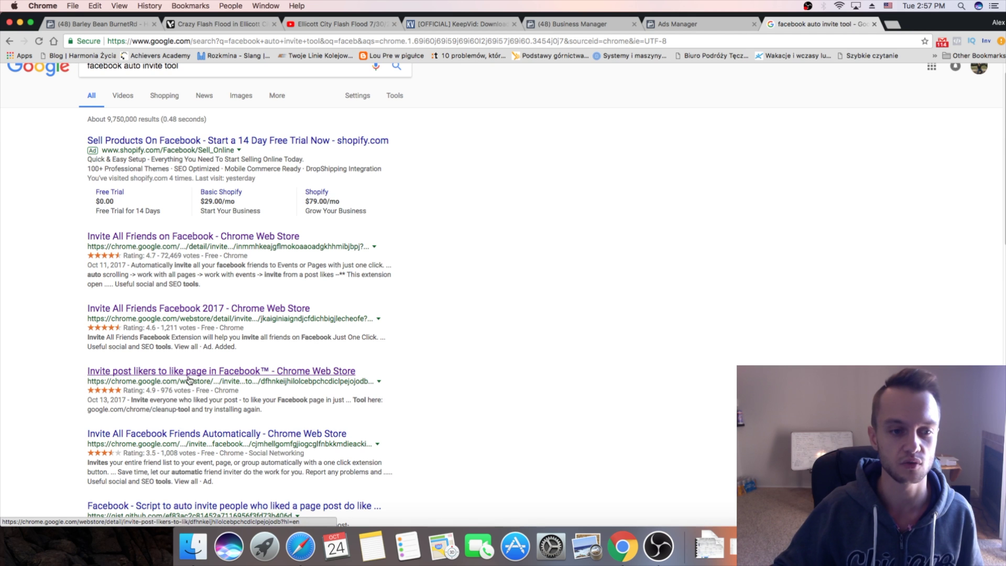
left_click(224, 373)
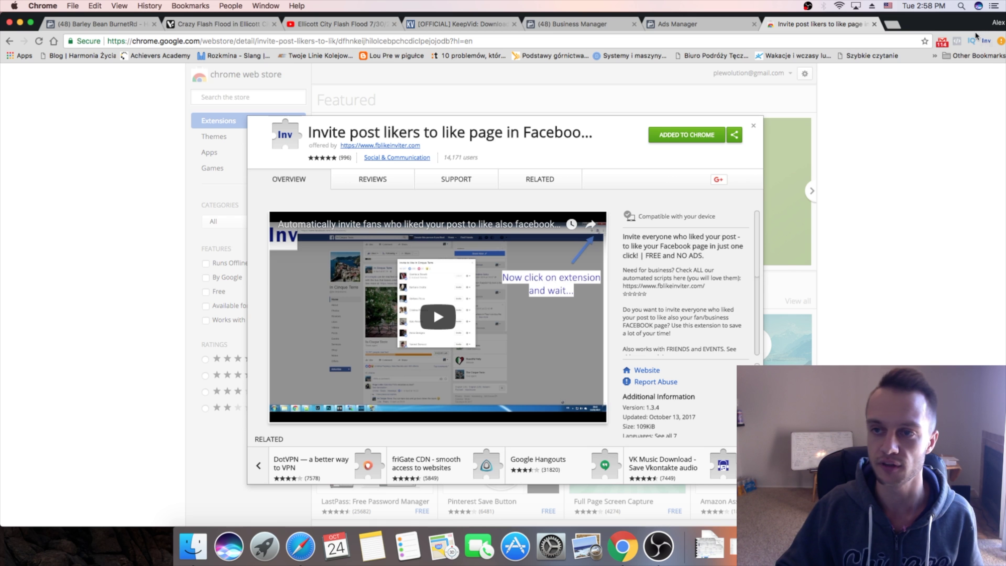
left_click(753, 126)
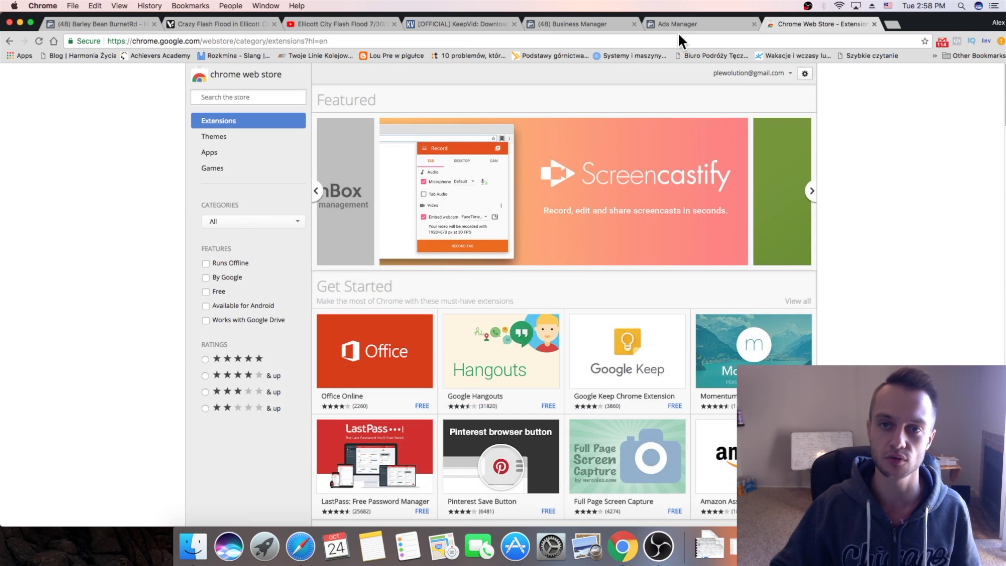
- Return to Ads Manager, try to proceed to the order review for the video ad and go back to its link settings
left_click(678, 26)
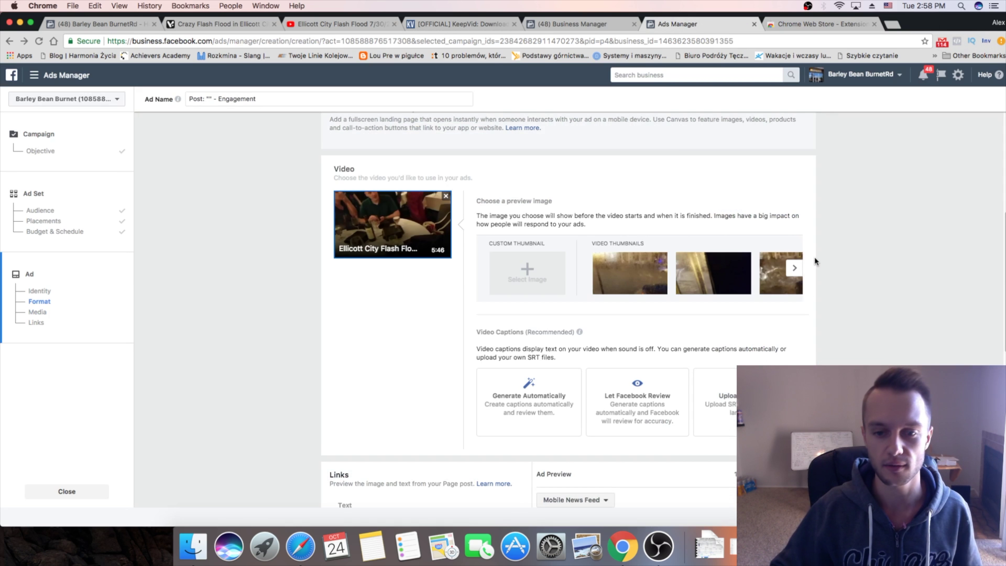
scroll(814, 256, "down", 10)
scroll(825, 252, "down", 3)
left_click(744, 436)
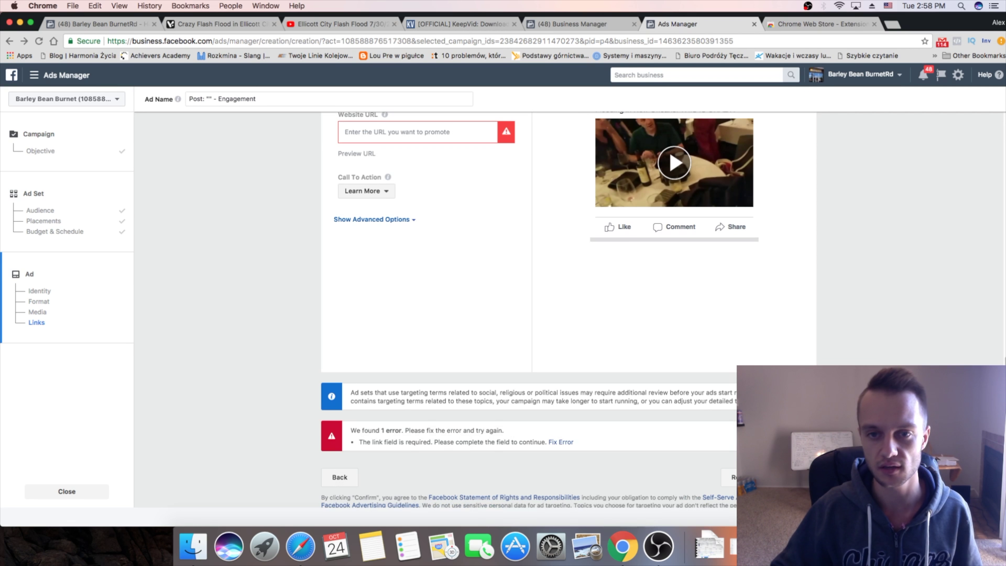
scroll(501, 437, "up", 5)
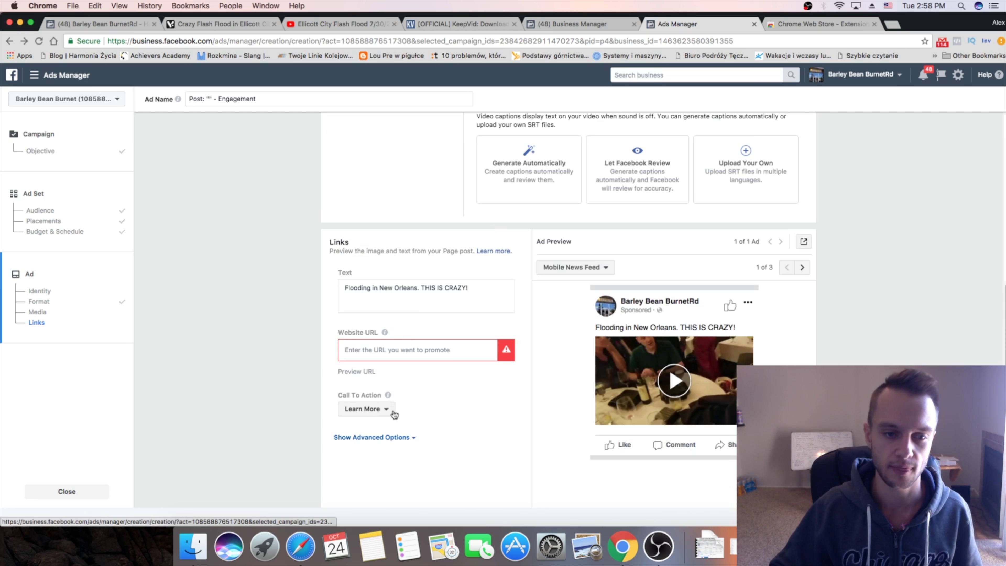
- Set the video ad's call to action to No Button, then submit the ad and continue to the ads list
left_click(373, 408)
left_click(380, 423)
scroll(533, 323, "down", 5)
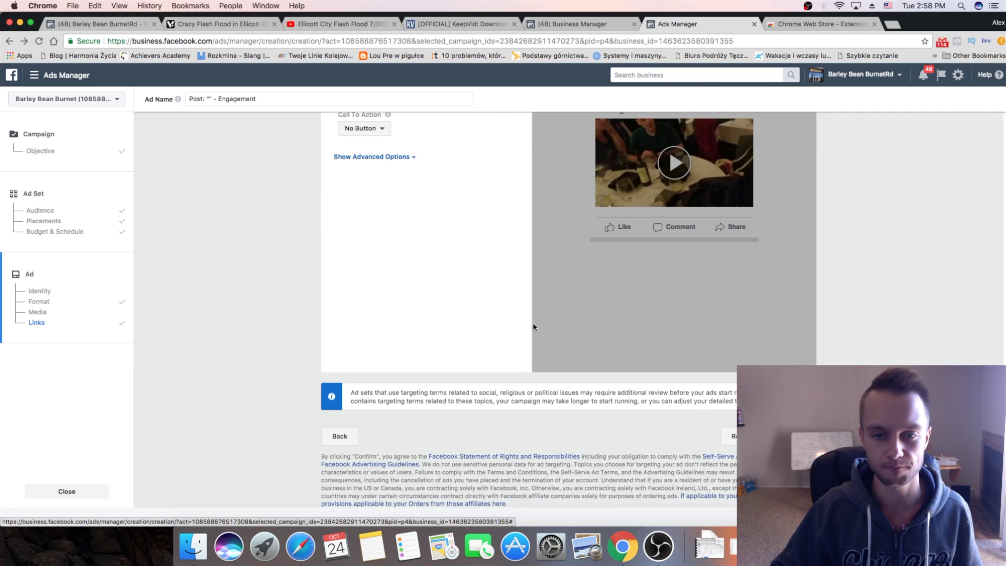
left_click(752, 436)
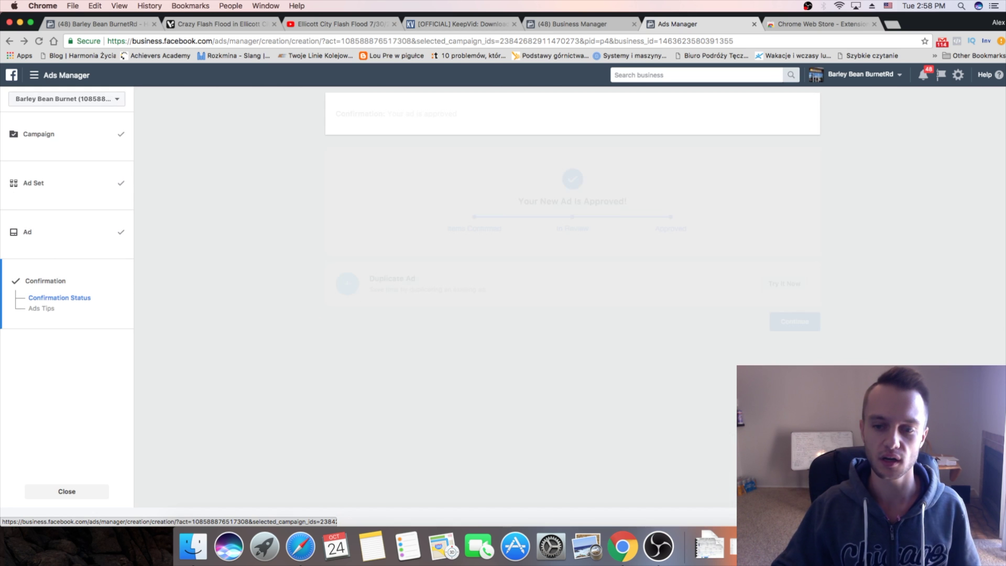
left_click(797, 321)
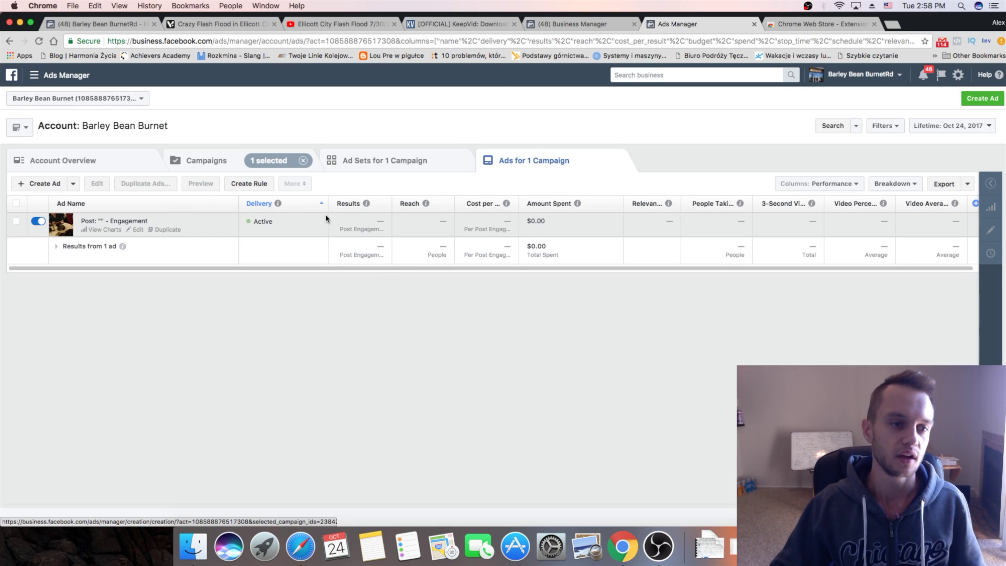
mouse_move(278, 204)
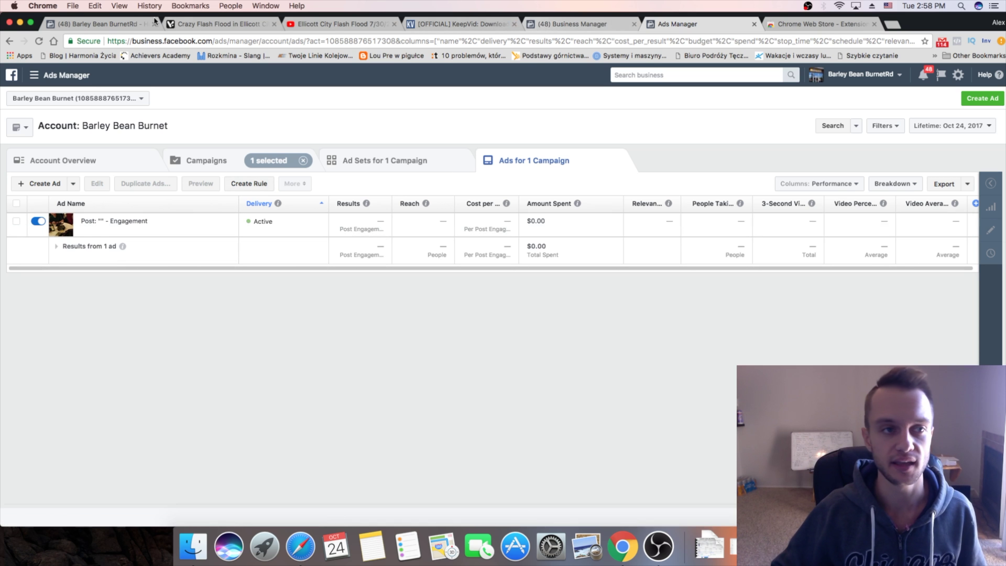
- Switch to the Barley Bean BurnetRd page and examine the reactions under the WINE & PIZZA Tasting event post
left_click(100, 24)
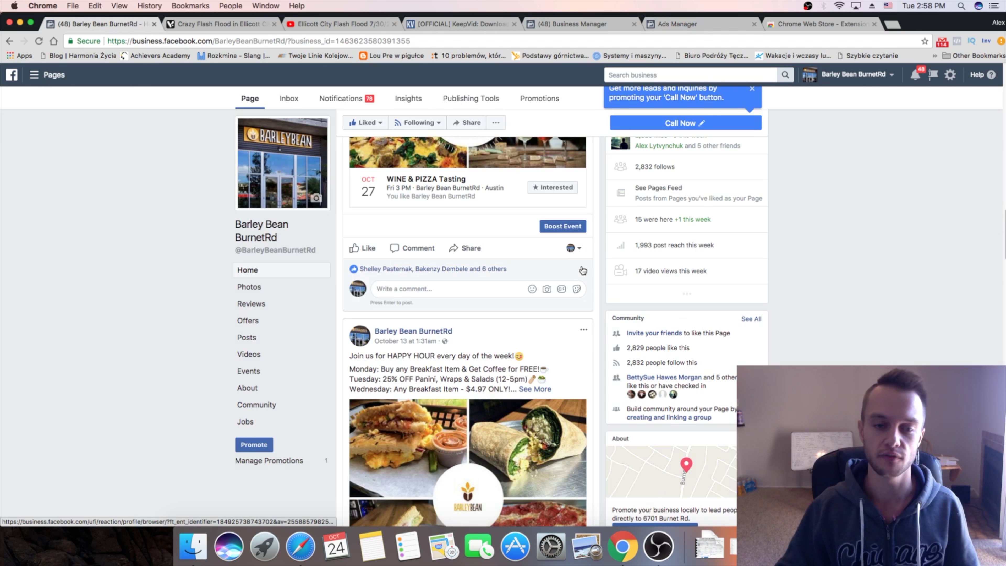
scroll(632, 277, "up", 5)
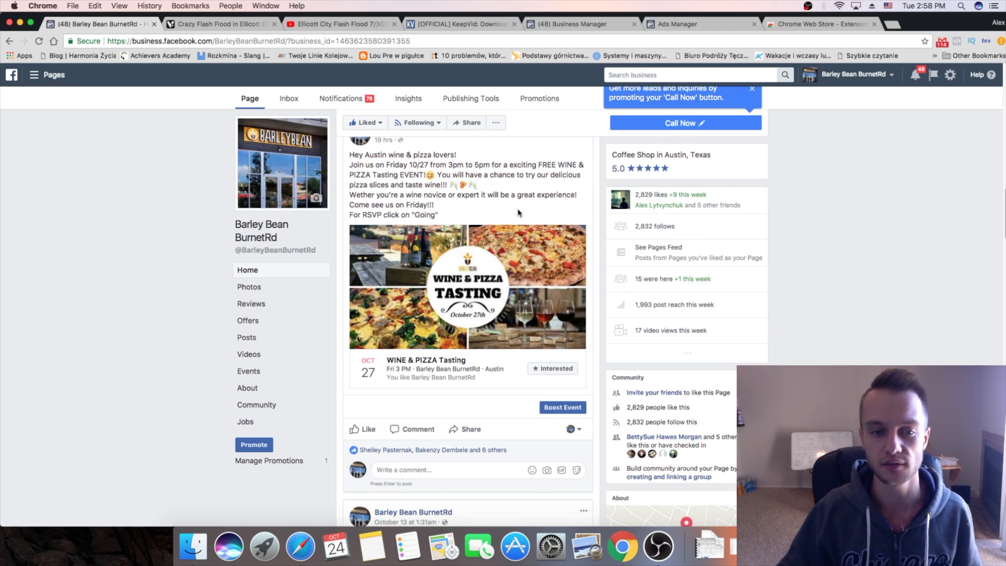
scroll(523, 210, "down", 2)
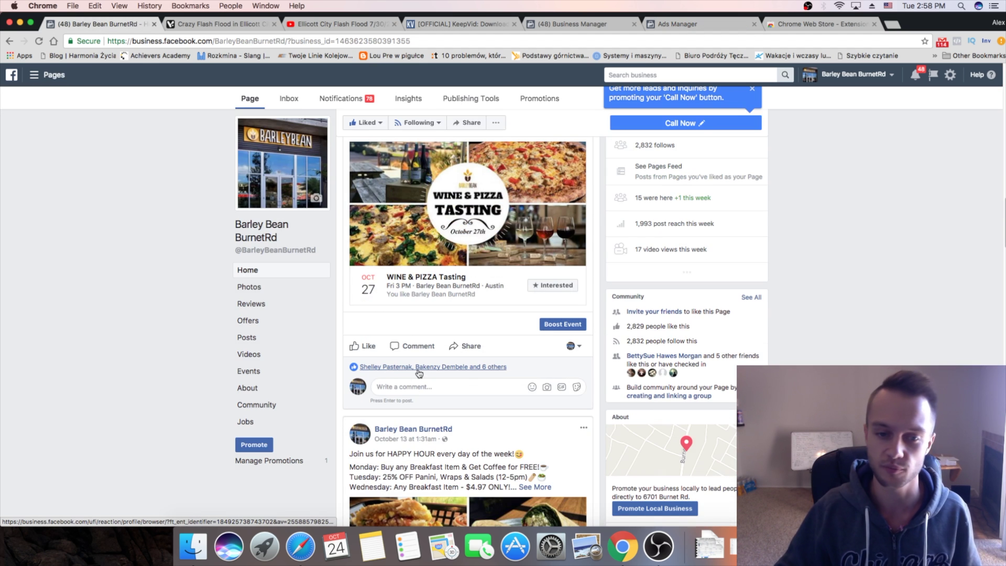
mouse_move(419, 372)
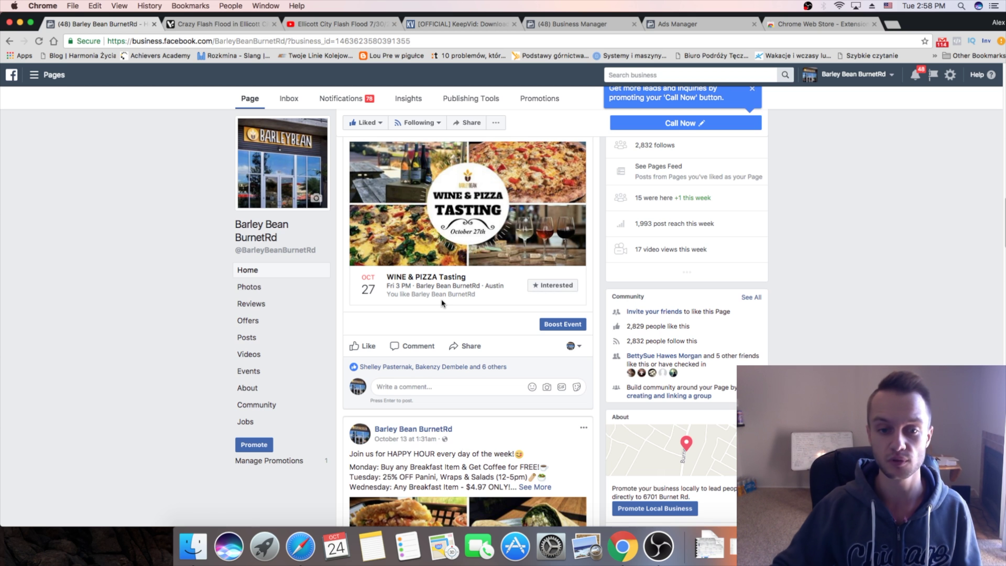
- Find the "WIN FREE PIZZA FOR A YEAR" post on the page and open the list of people who reacted to it
scroll(479, 299, "down", 10)
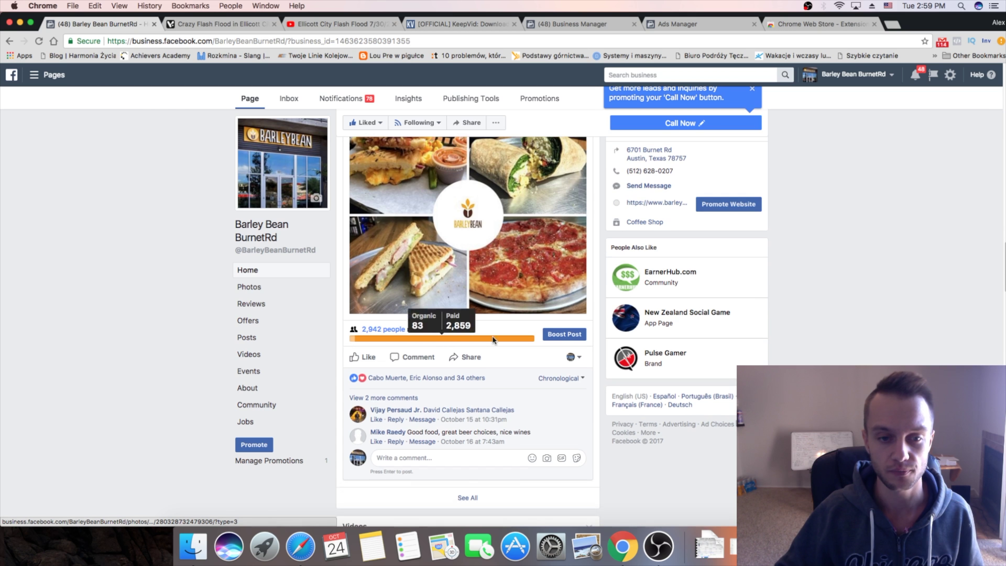
scroll(488, 297, "down", 15)
scroll(486, 347, "down", 20)
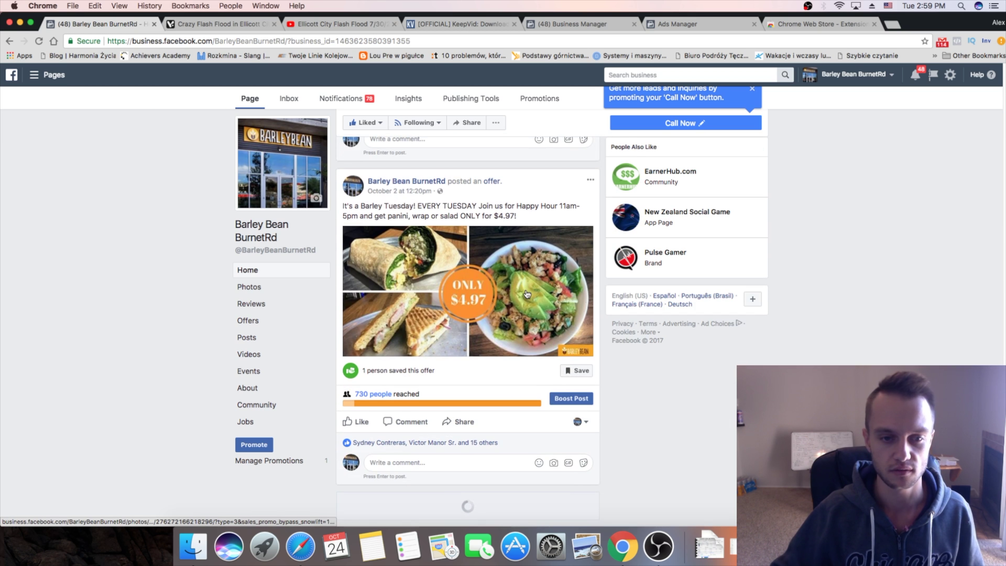
scroll(515, 277, "down", 8)
scroll(518, 265, "down", 12)
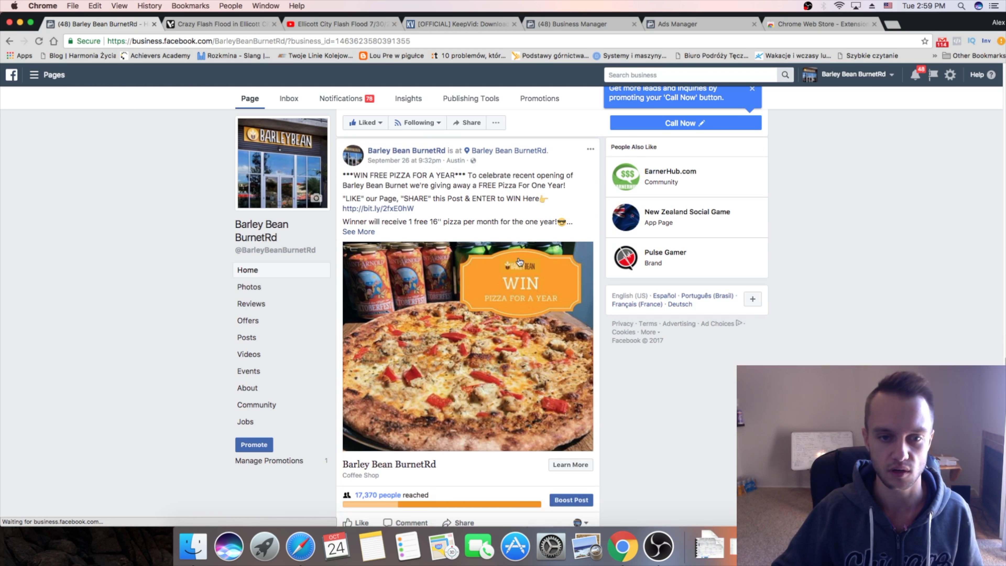
scroll(489, 267, "up", 2)
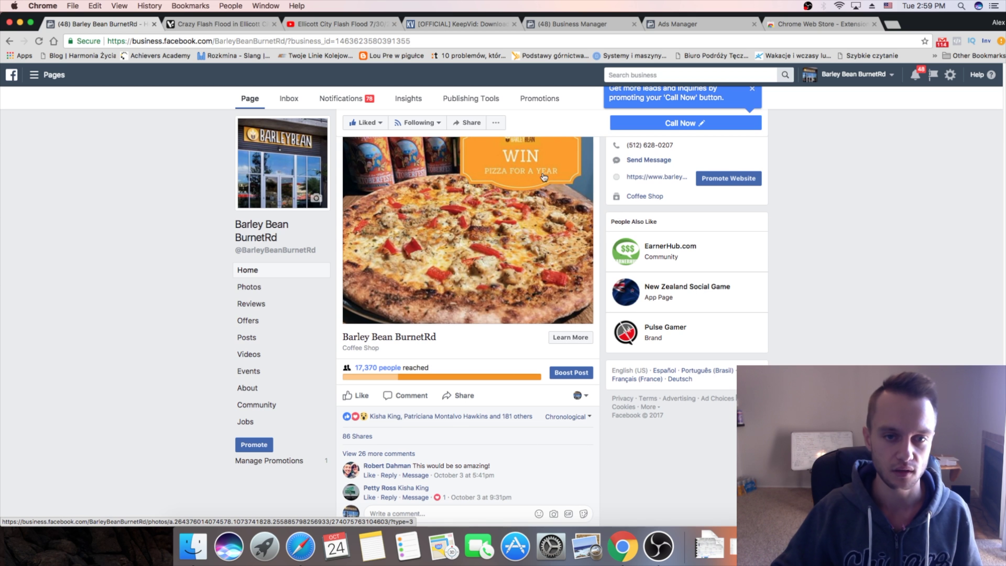
scroll(489, 266, "up", 5)
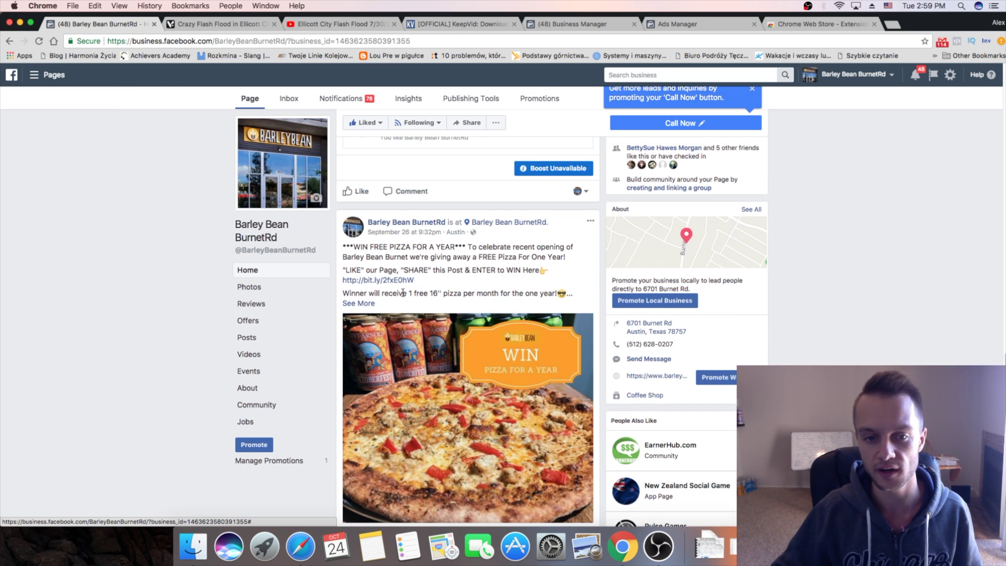
scroll(376, 309, "down", 7)
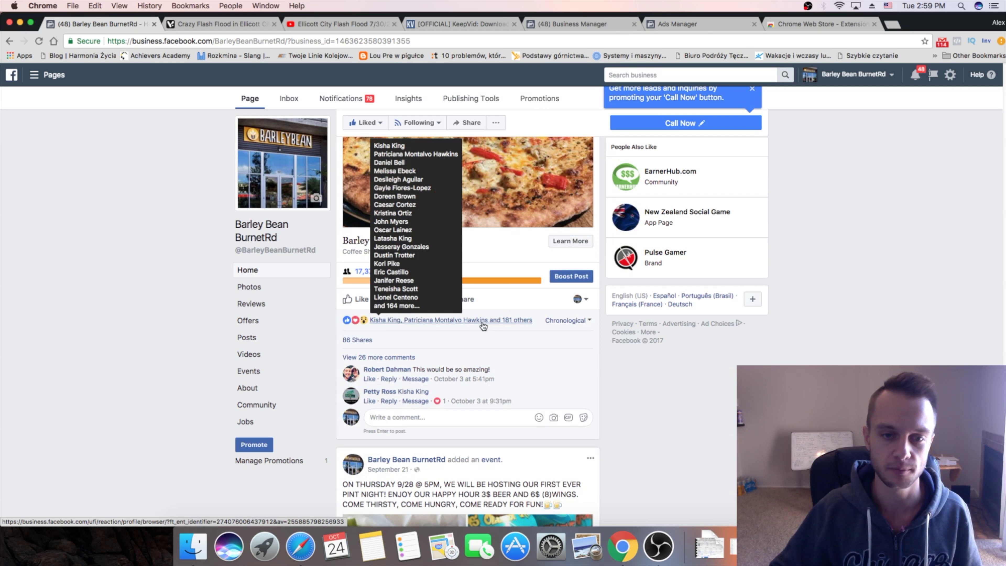
left_click(527, 319)
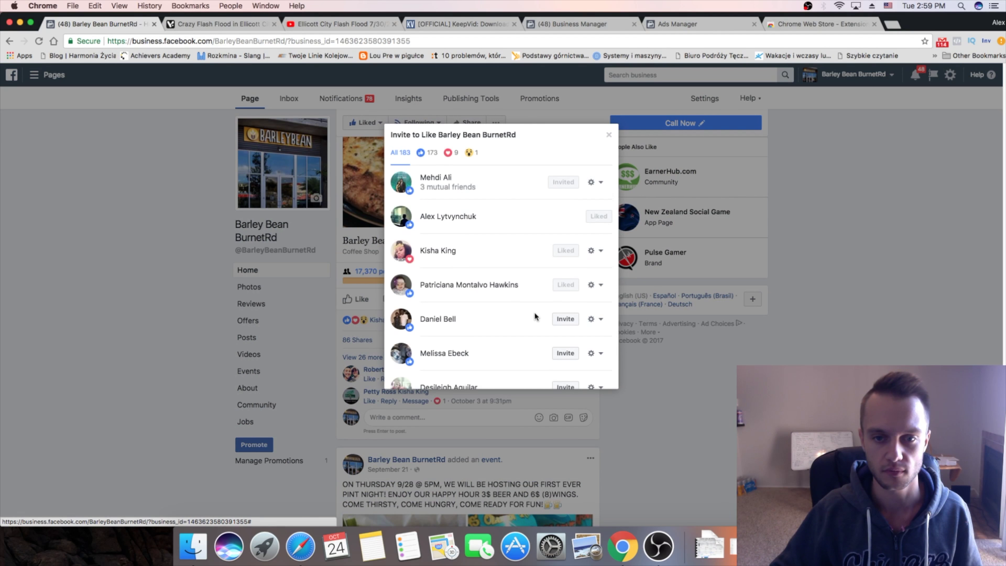
- Invite the first six uninvited people in the reactions list individually to like the page
scroll(555, 222, "down", 1)
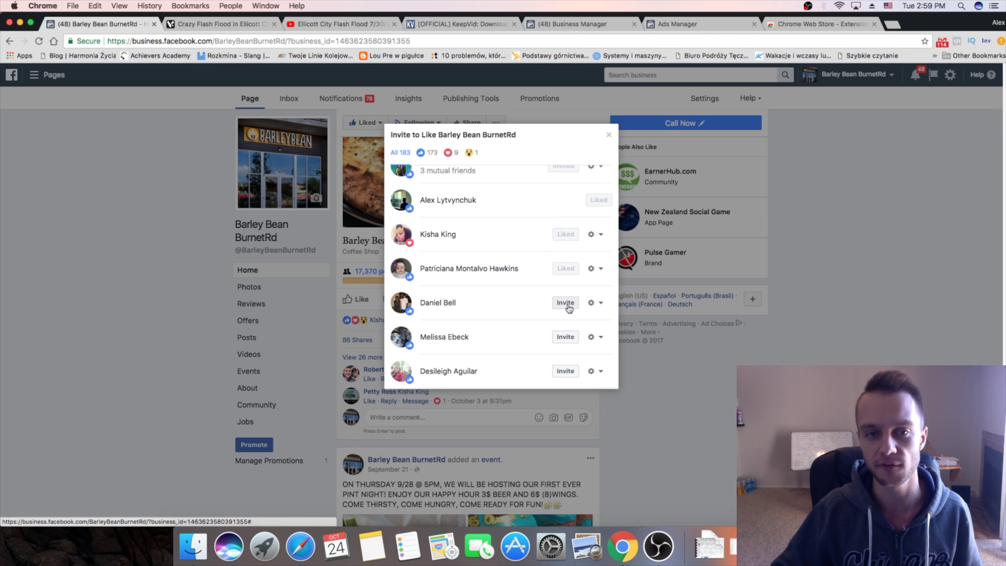
scroll(567, 337, "down", 1)
left_click(565, 282)
left_click(565, 316)
scroll(559, 315, "down", 3)
left_click(565, 276)
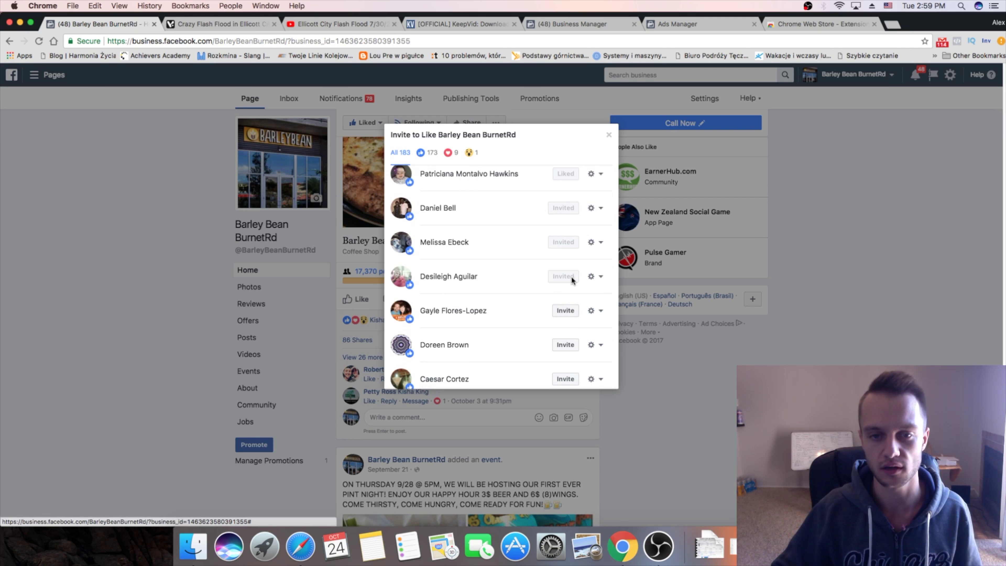
left_click(566, 310)
scroll(522, 327, "down", 2)
left_click(565, 258)
left_click(565, 292)
scroll(491, 236, "up", 5)
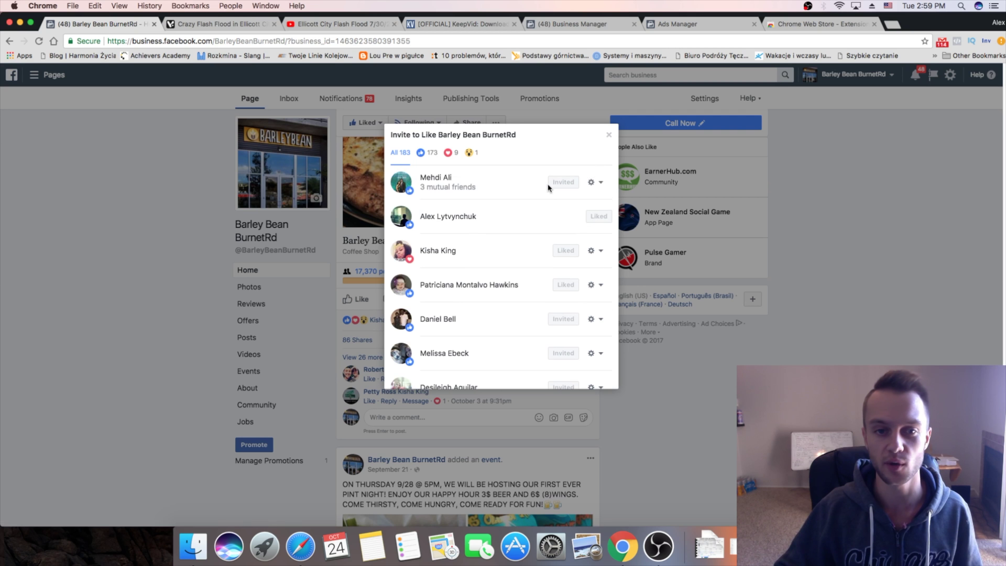
- Run the auto-invite extension on the reactions list, stop it partway through, and close its summary and the list
left_click(986, 42)
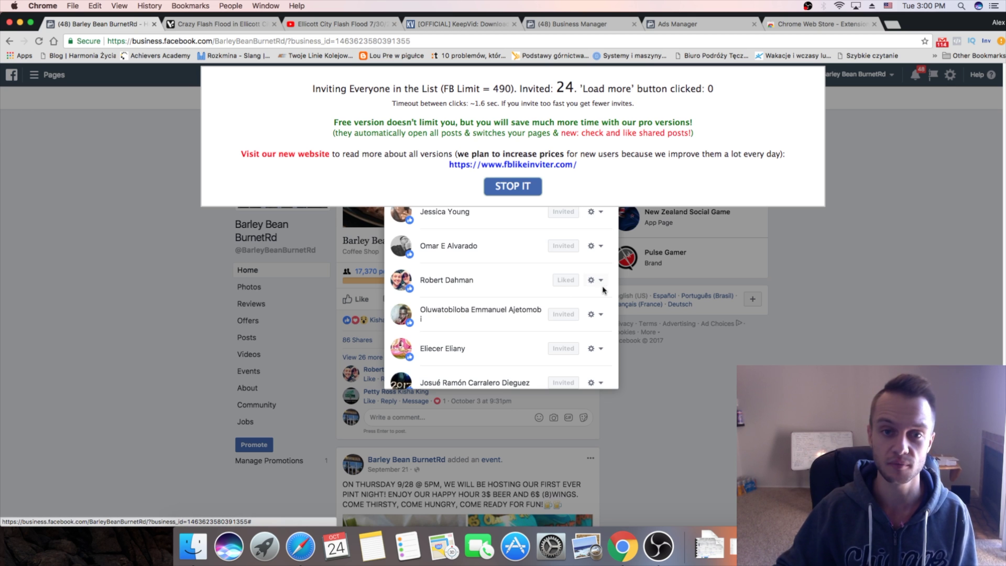
left_click(513, 191)
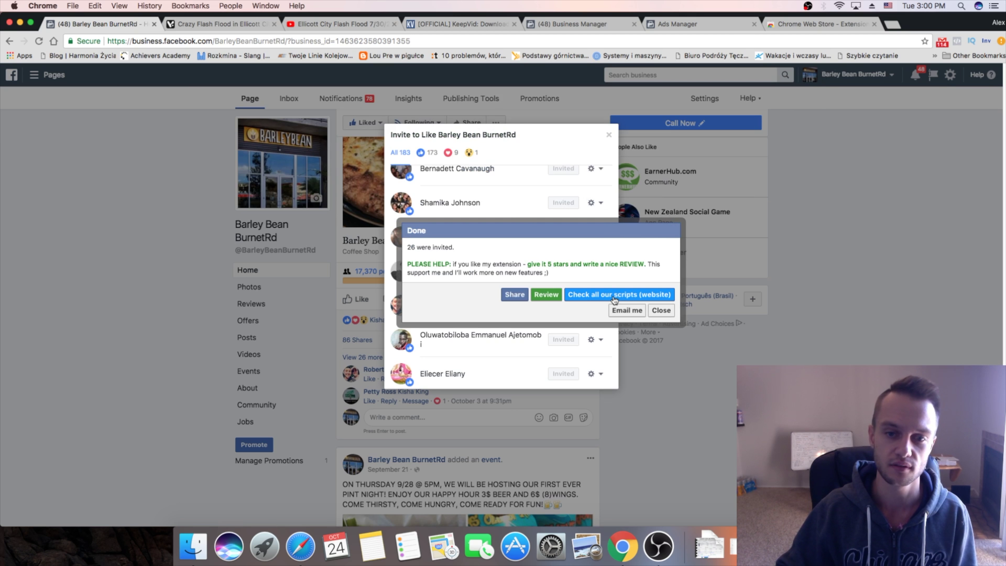
left_click(662, 311)
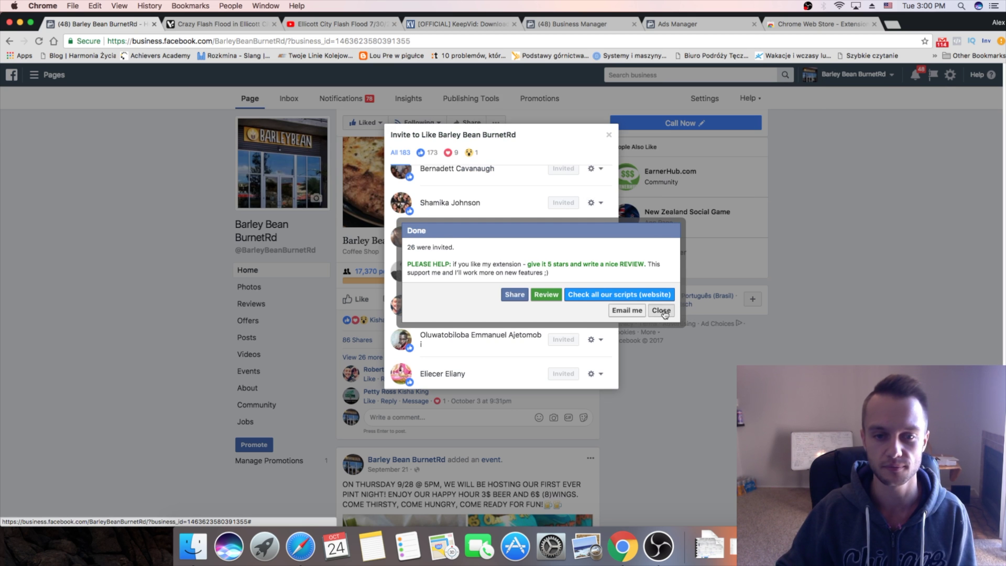
left_click(610, 137)
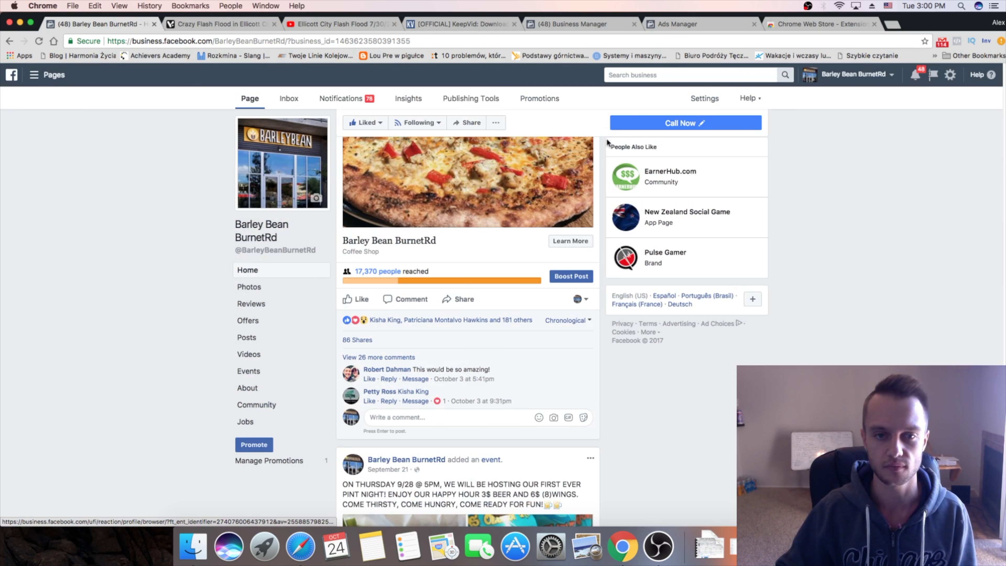
scroll(540, 187, "up", 5)
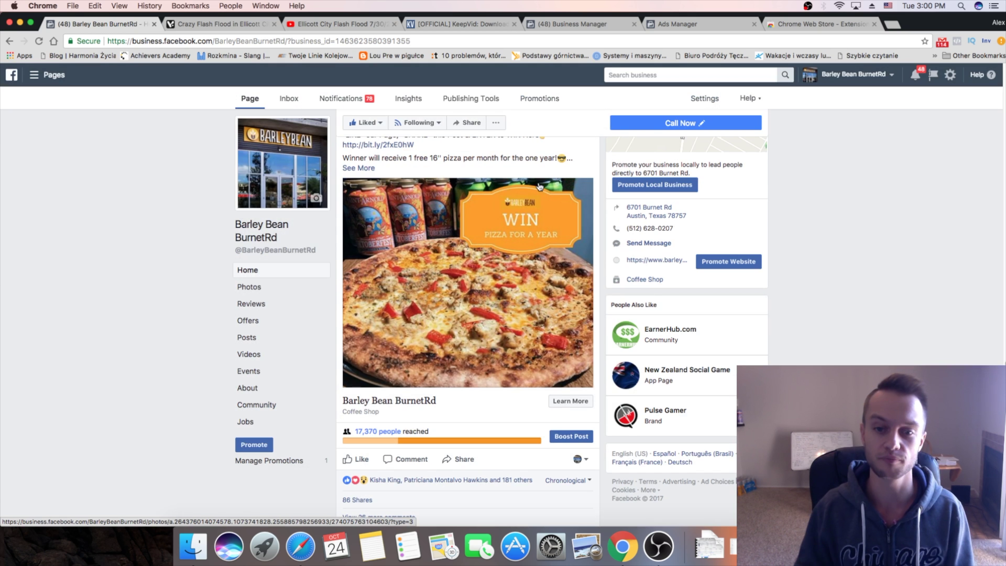